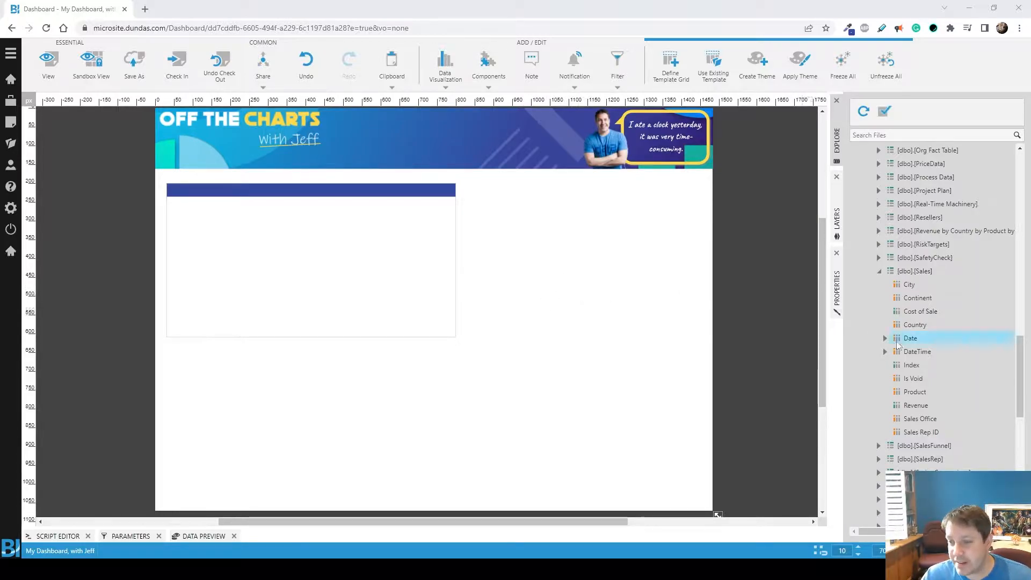
Step: Add a bar chart of Revenue by Continent from the Sales table inside the empty framed area
drag(916, 405, 277, 258)
drag(402, 352, 411, 326)
drag(918, 298, 502, 292)
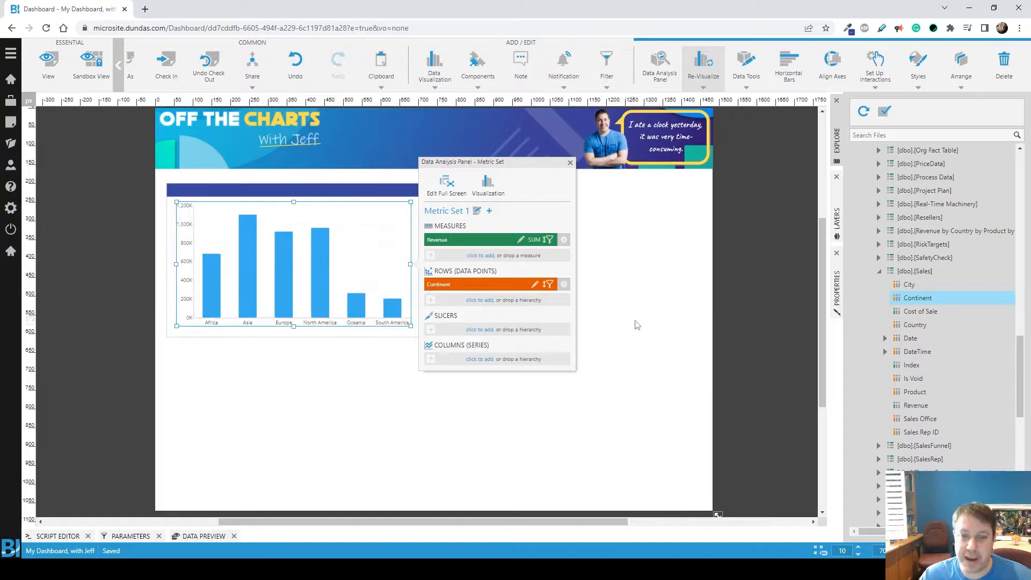
Step: Enlarge the continent bar chart in width and height so it fills the frame under the blue header bar
click(799, 295)
drag(411, 264, 446, 265)
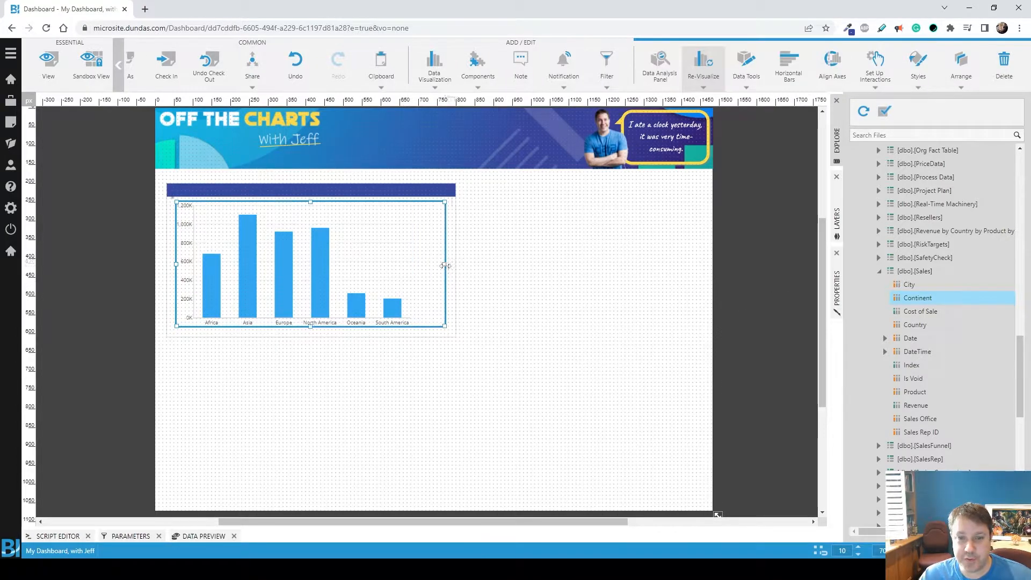
drag(310, 326, 308, 334)
click(786, 272)
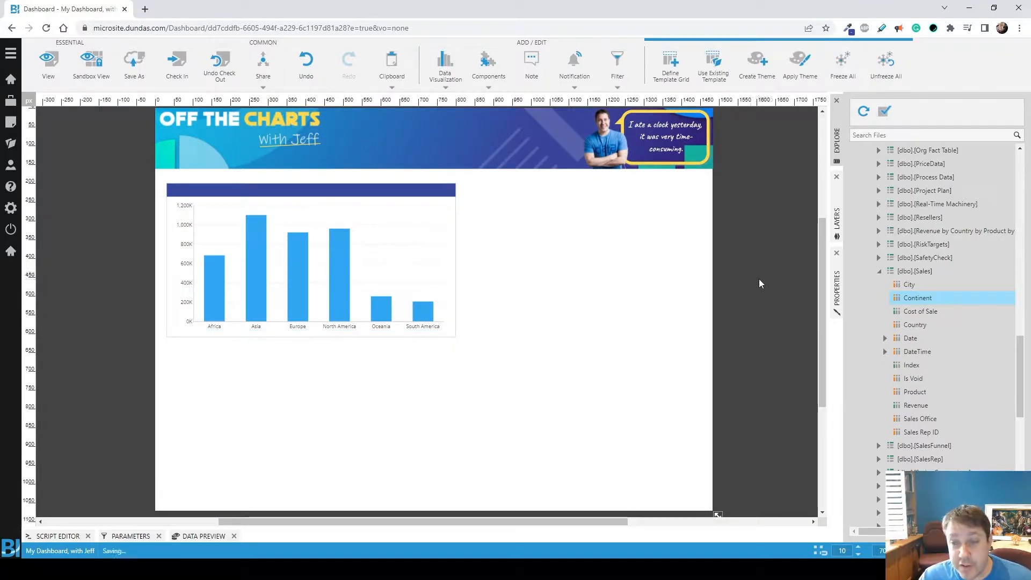
Step: Add a new layer above Base and draw a rectangle on it covering the dashboard area below the banner
click(838, 218)
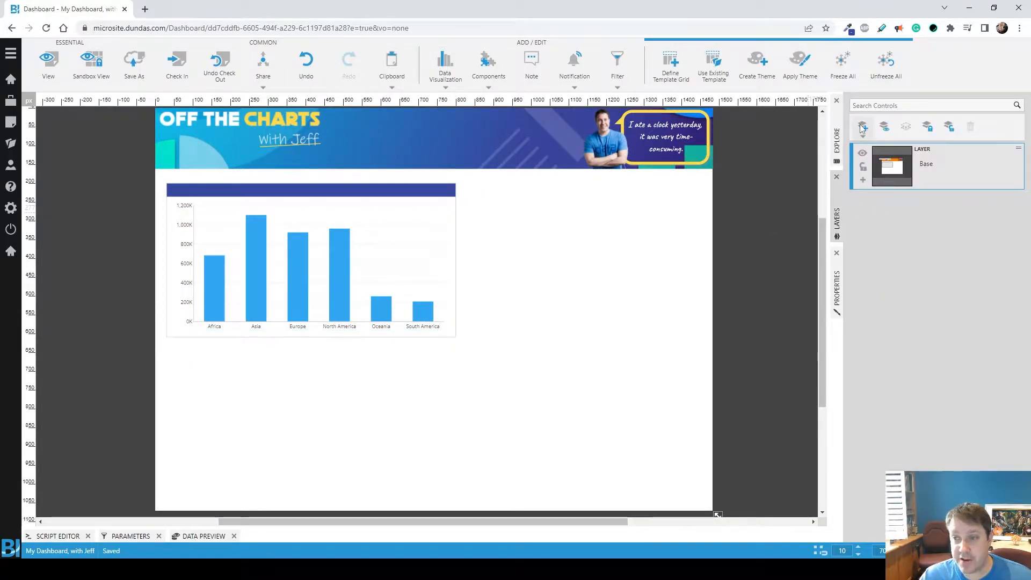
click(861, 127)
click(862, 152)
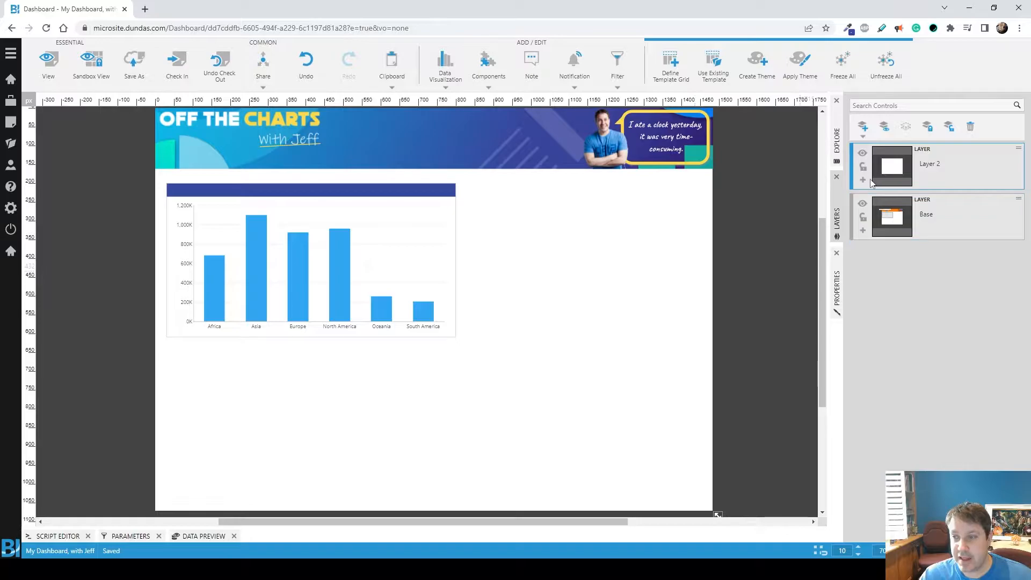
click(488, 64)
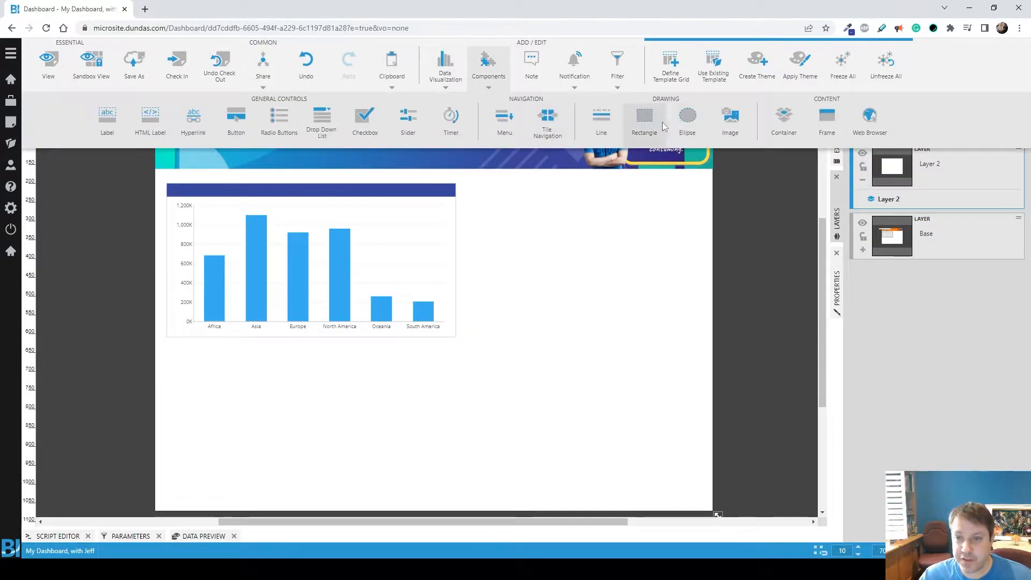
click(644, 125)
drag(467, 311, 703, 503)
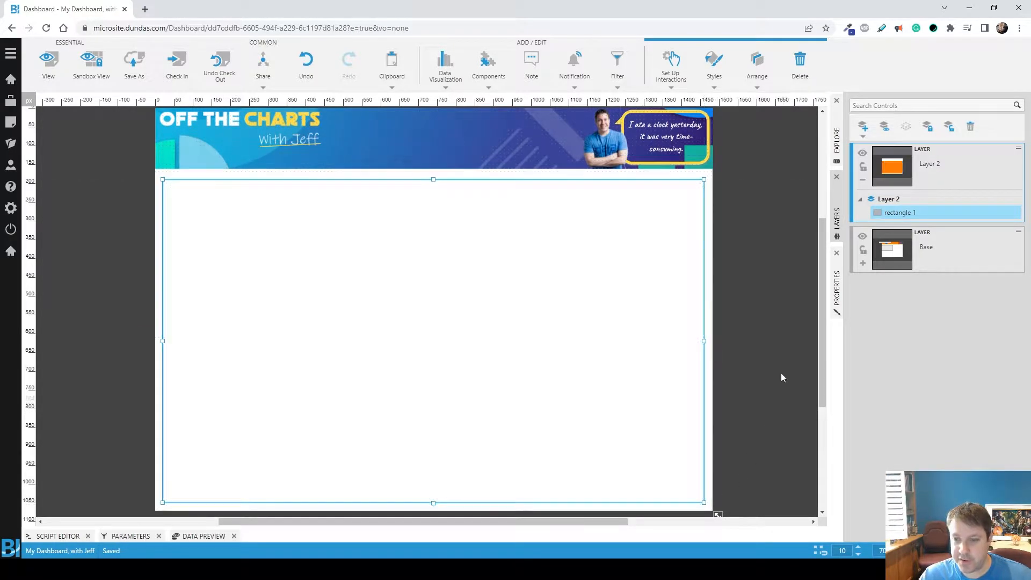
Step: Set the opacity of the rectangle on Layer 2 to 80%
click(838, 285)
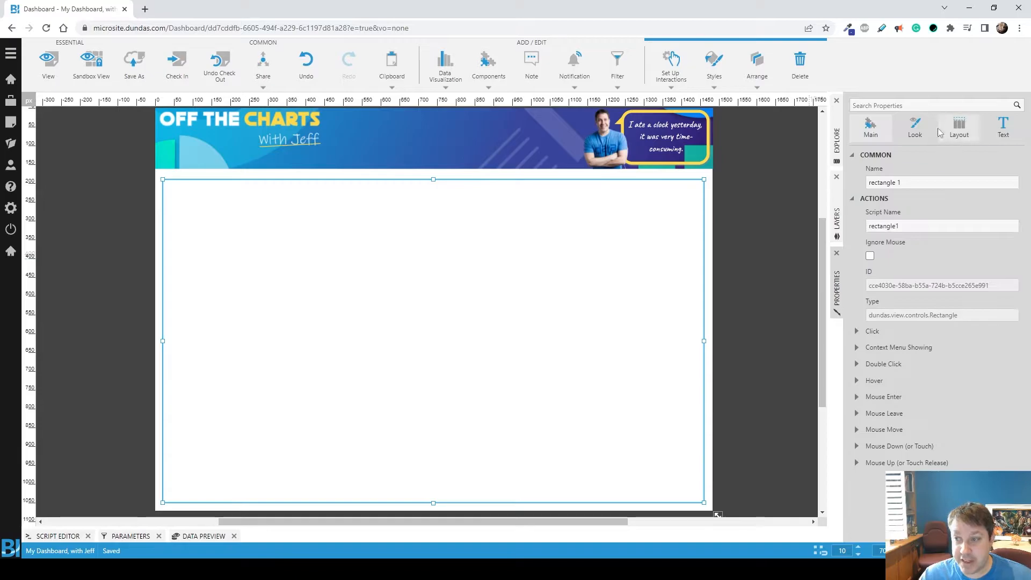
click(916, 129)
click(1014, 245)
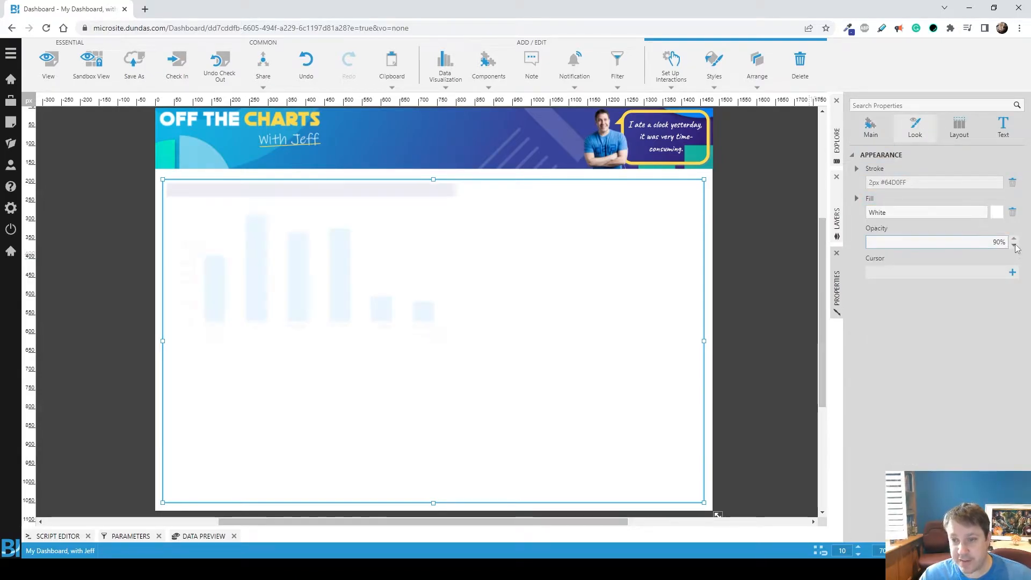
click(1014, 245)
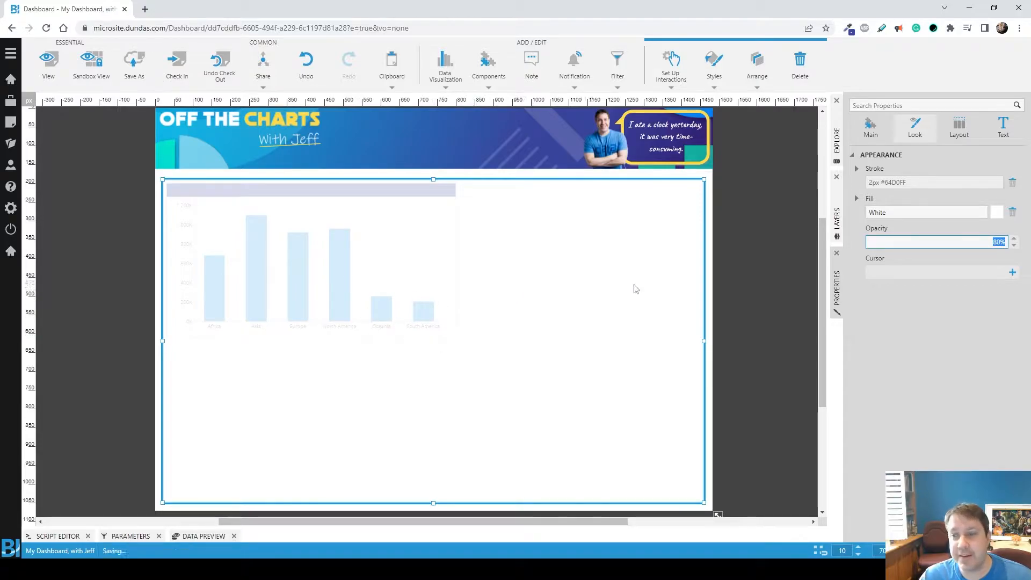
click(837, 221)
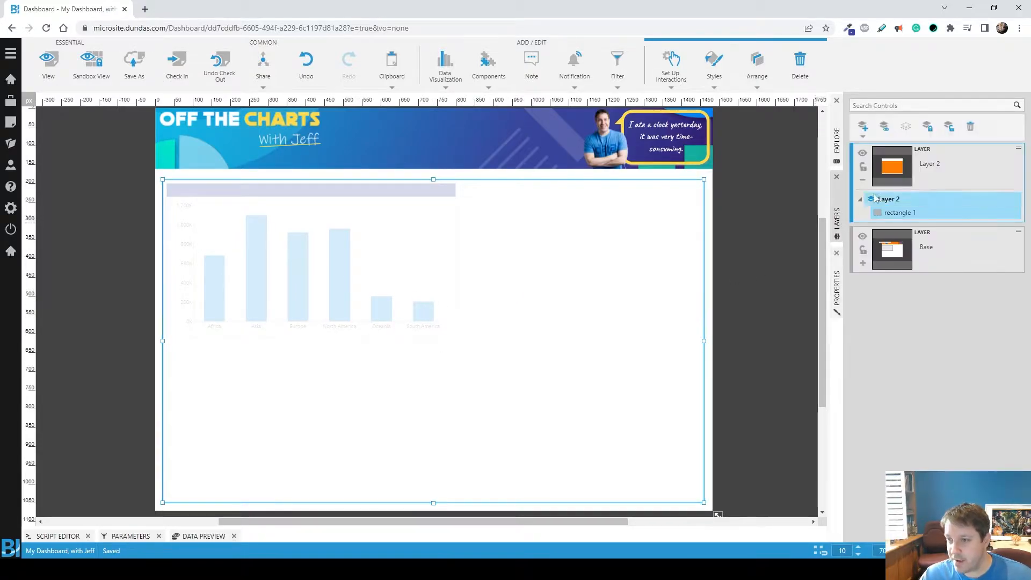
click(784, 237)
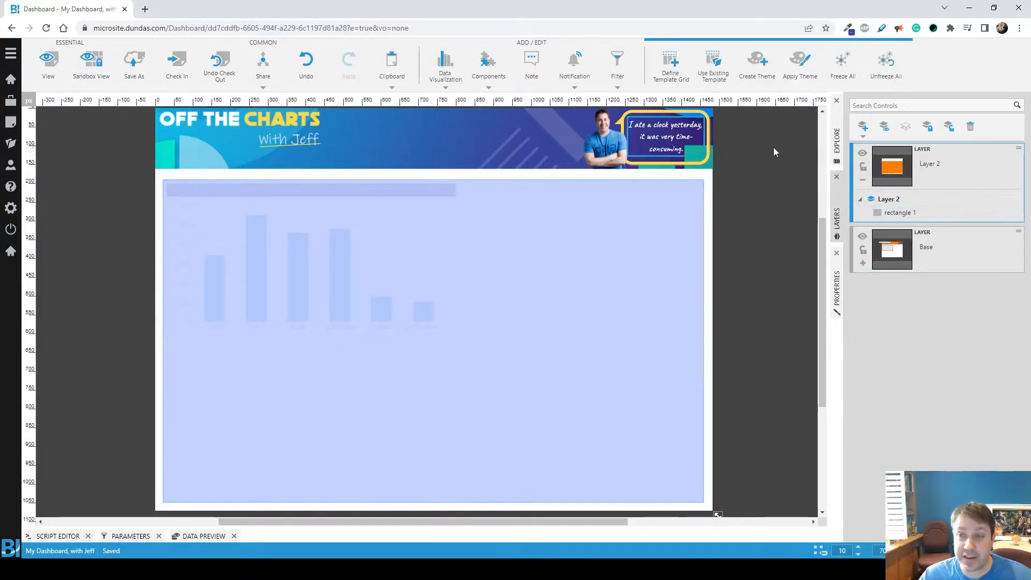
Step: Add a pie chart of Revenue by Product from the Sales table on Layer 2, beside the continent bar chart
click(837, 141)
scroll(918, 365, down, 15)
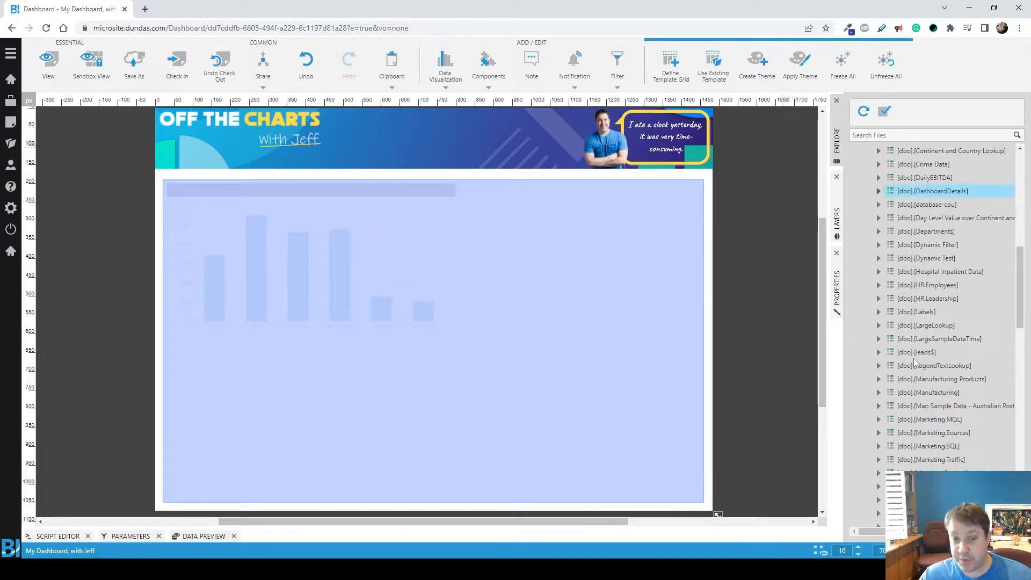
scroll(949, 358, up, 3)
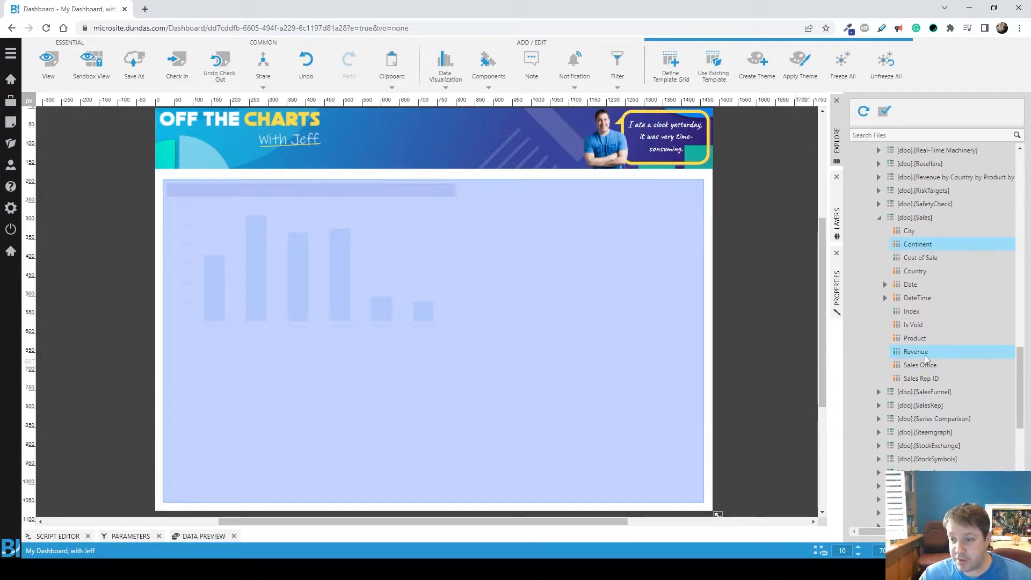
drag(930, 353, 541, 302)
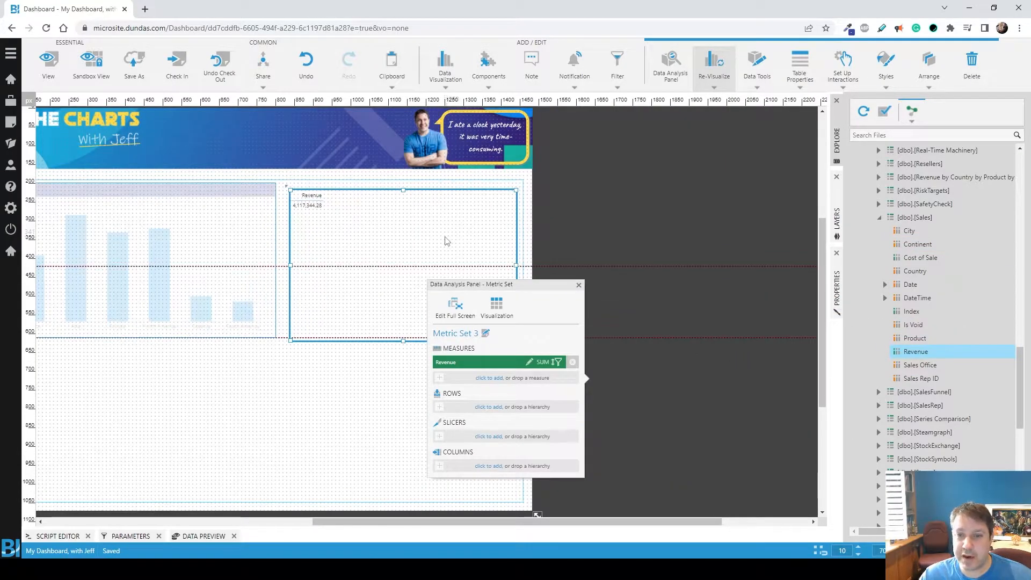
drag(915, 338, 225, 290)
click(704, 75)
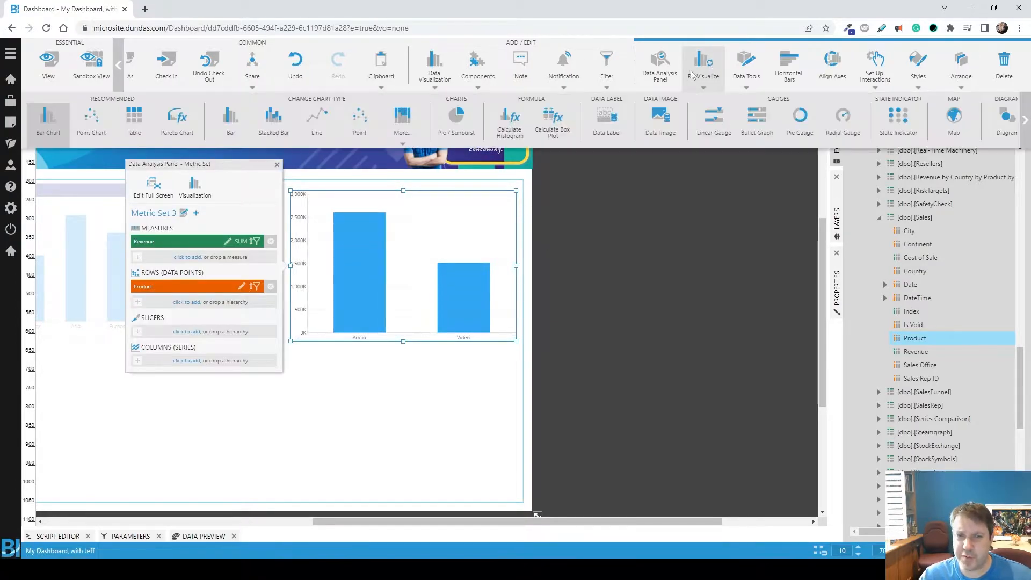
click(453, 122)
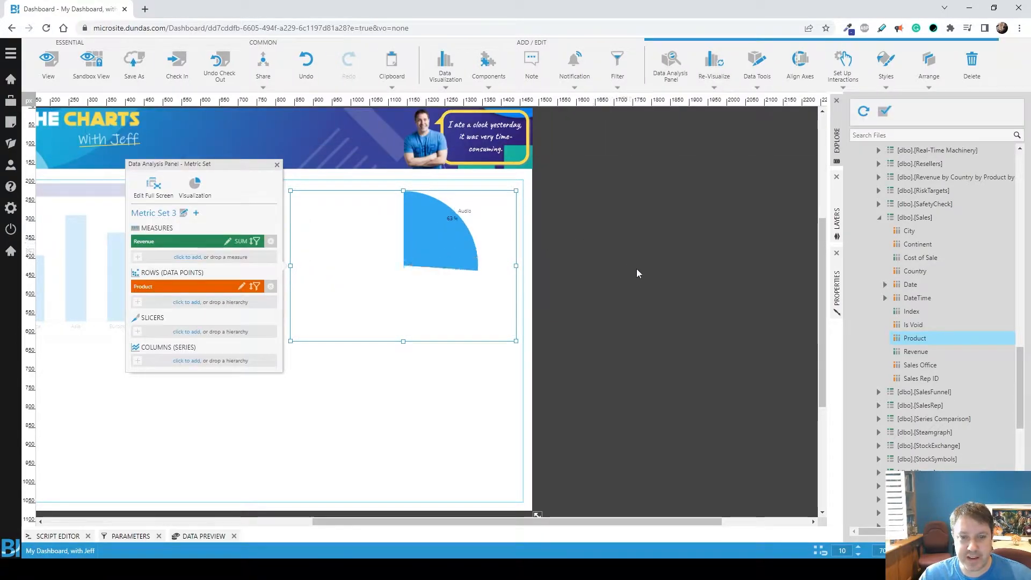
click(657, 309)
Step: Add a line chart of Revenue by Quarter of the default time dimension below the pie chart
scroll(660, 327, down, 1)
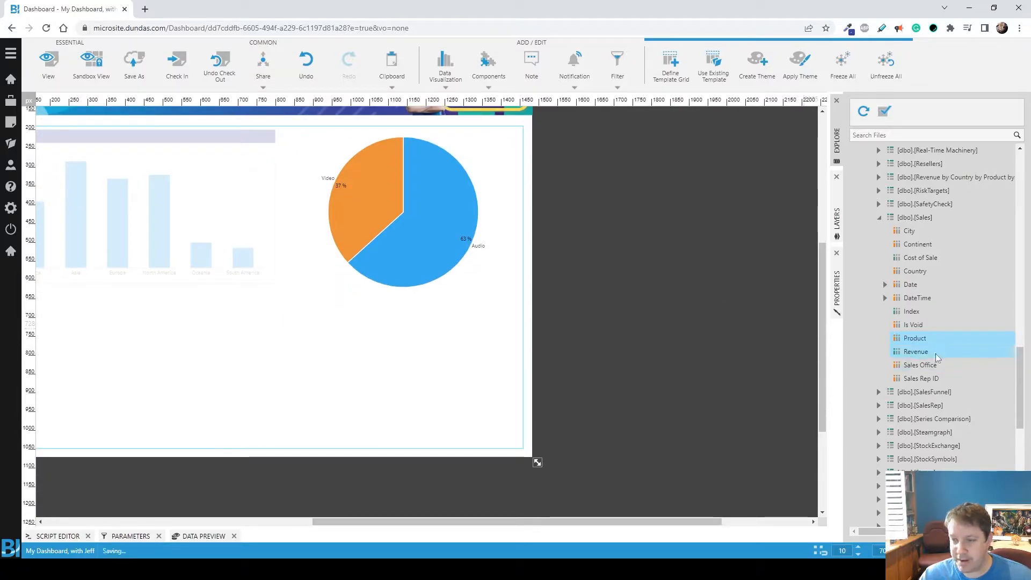
drag(936, 352, 686, 396)
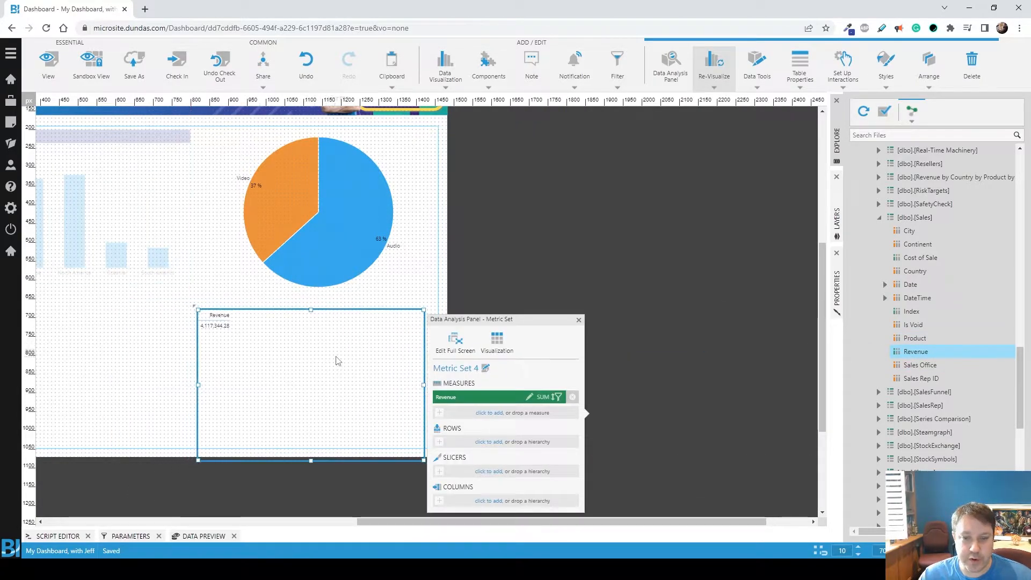
click(886, 285)
click(891, 312)
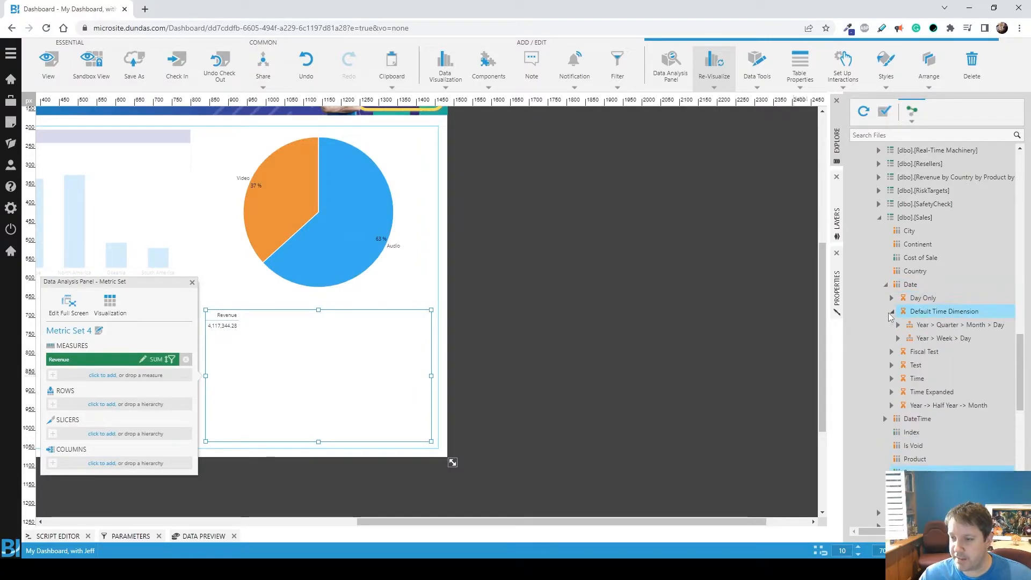
click(898, 325)
drag(934, 365, 117, 411)
Step: Add a table of the entire Sales data over the continent bar chart and size it to cover the framed area
drag(436, 521, 263, 514)
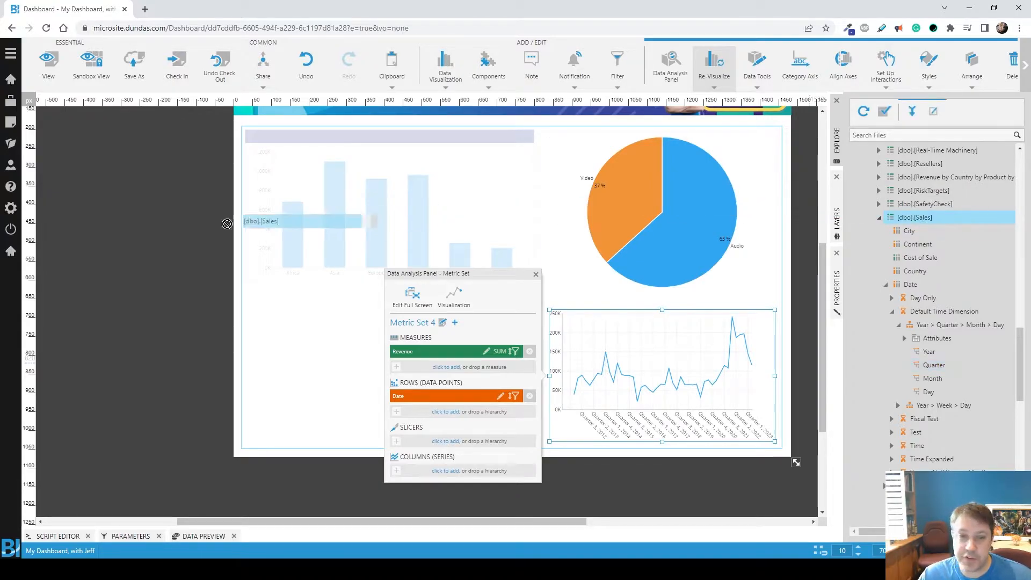
click(97, 232)
drag(228, 260, 374, 218)
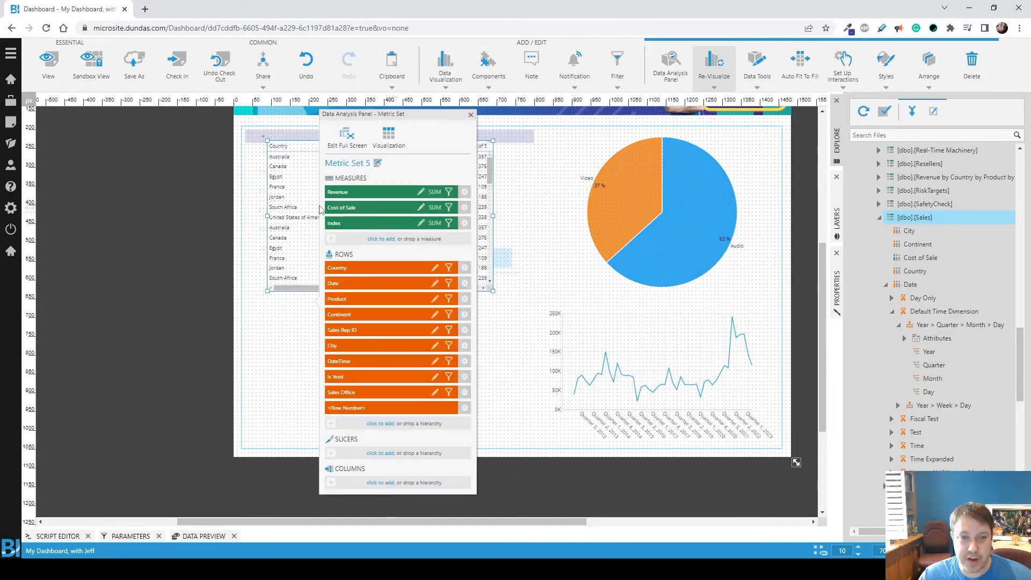
drag(476, 283, 537, 287)
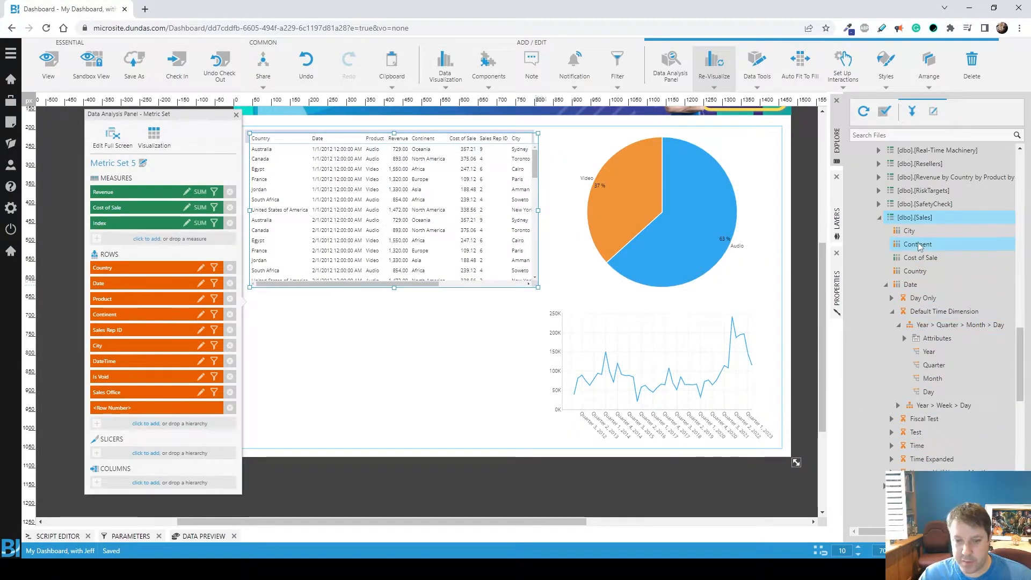
scroll(475, 438, down, 1)
click(488, 475)
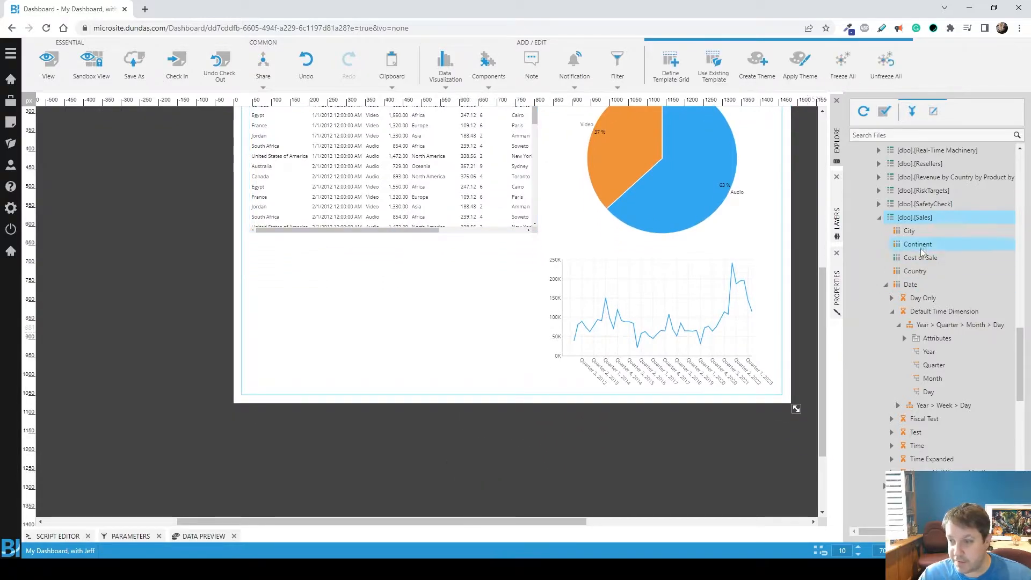
Step: Add a Country table below the sales data table, widen it to match and include Revenue as its measure
drag(918, 269, 325, 275)
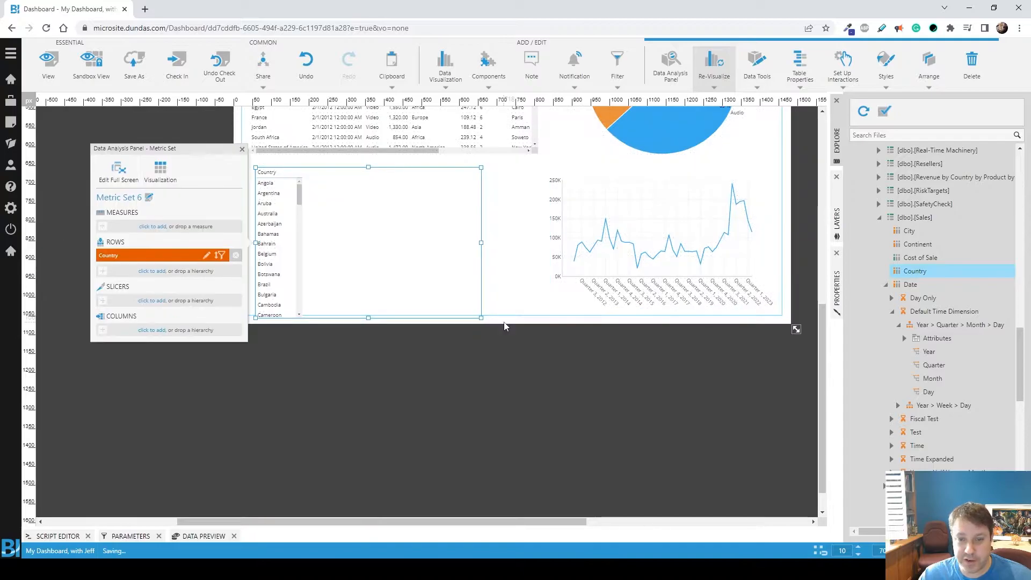
drag(488, 313, 534, 301)
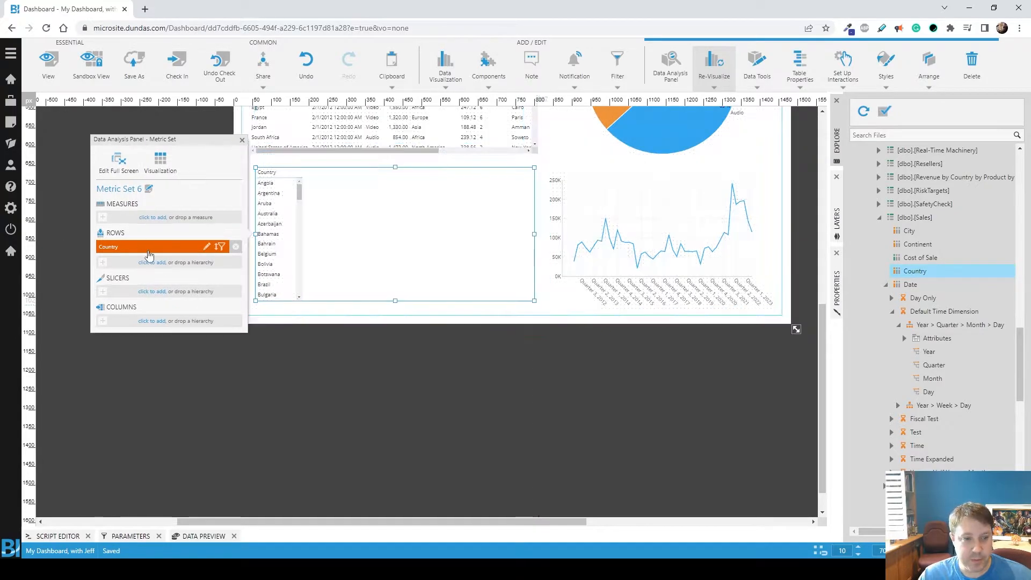
click(160, 219)
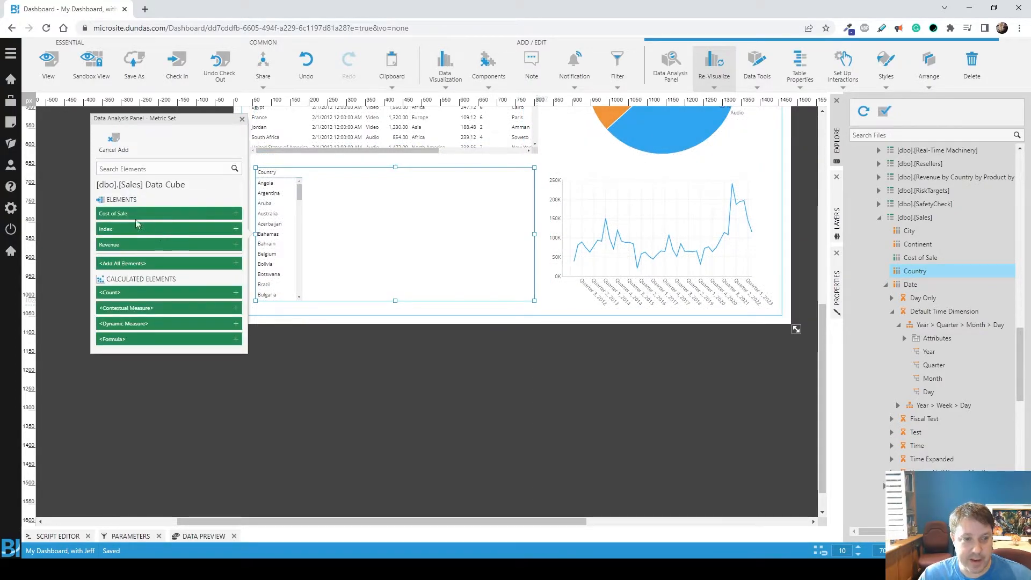
click(114, 248)
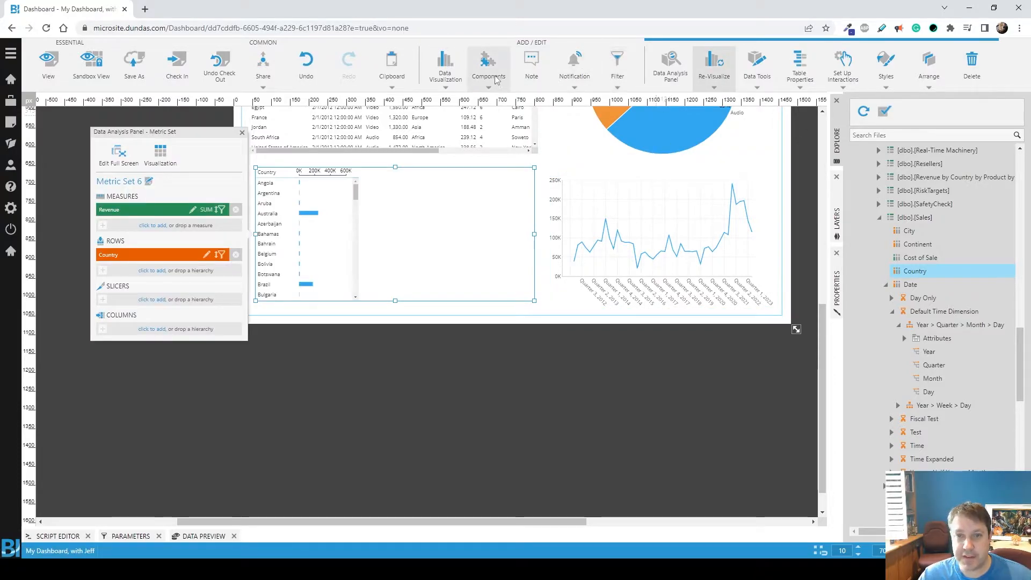
Step: Re-visualize the Revenue by Country table as a map and extend its height toward the rectangle's lower edge
click(714, 64)
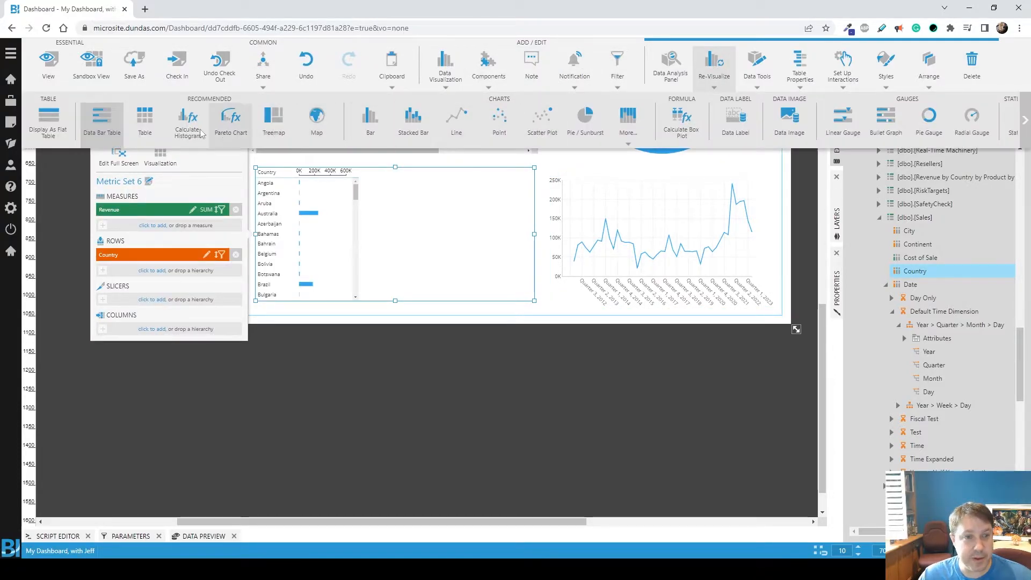
click(314, 123)
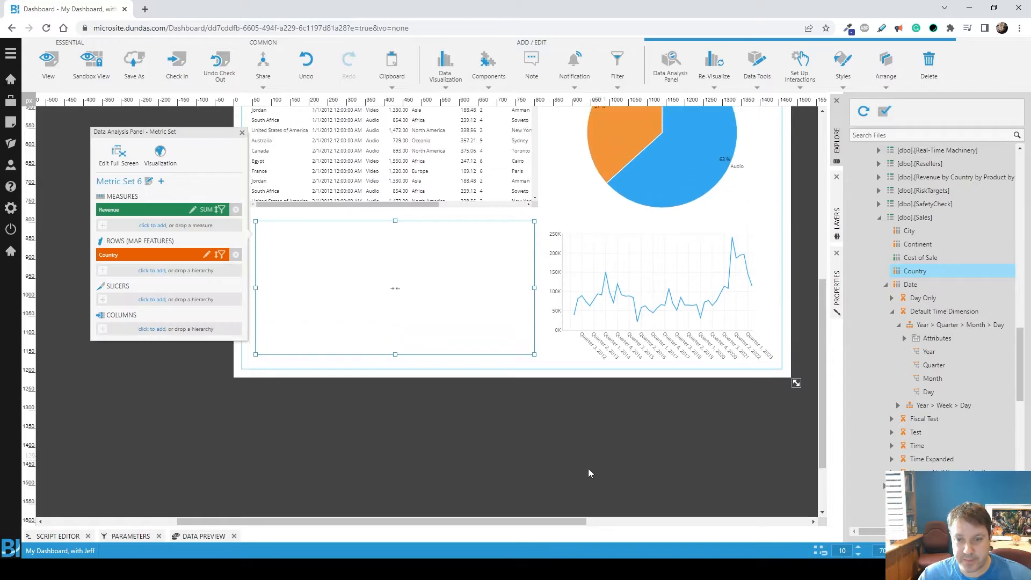
drag(396, 353, 395, 359)
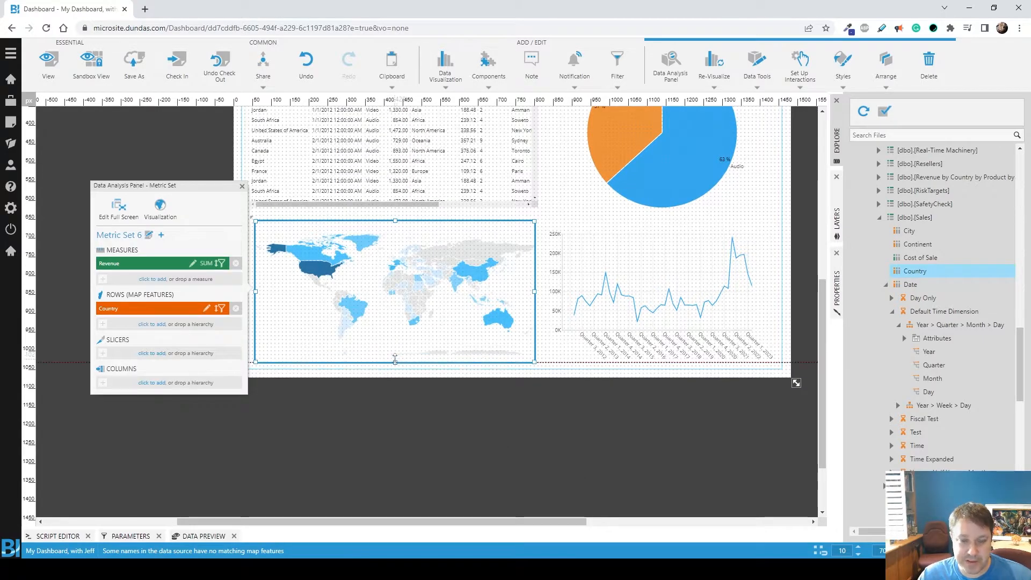
click(430, 422)
Step: Hide Layer 2 to view the base chart alone and show the layer again
scroll(558, 440, up, 3)
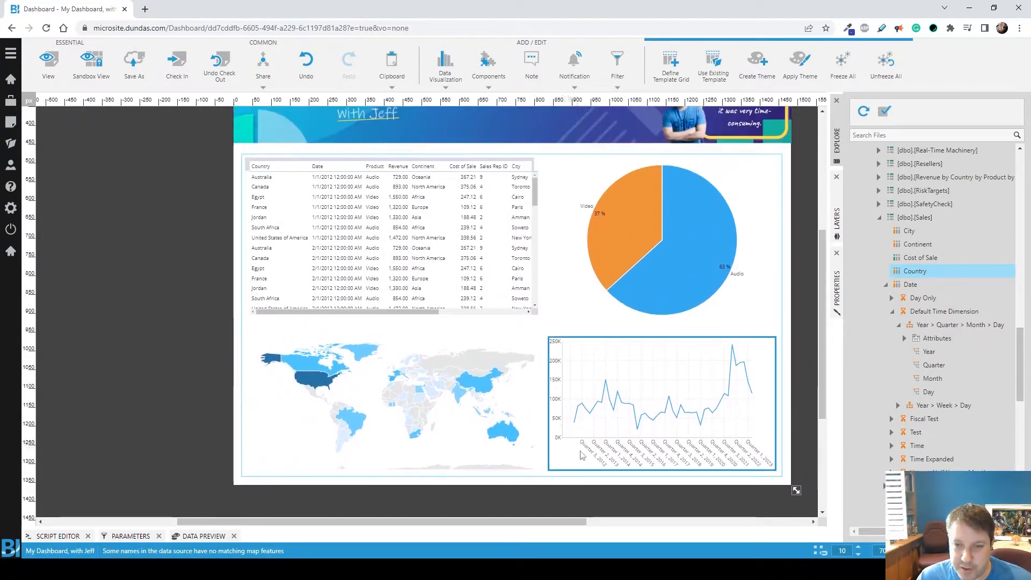
click(837, 217)
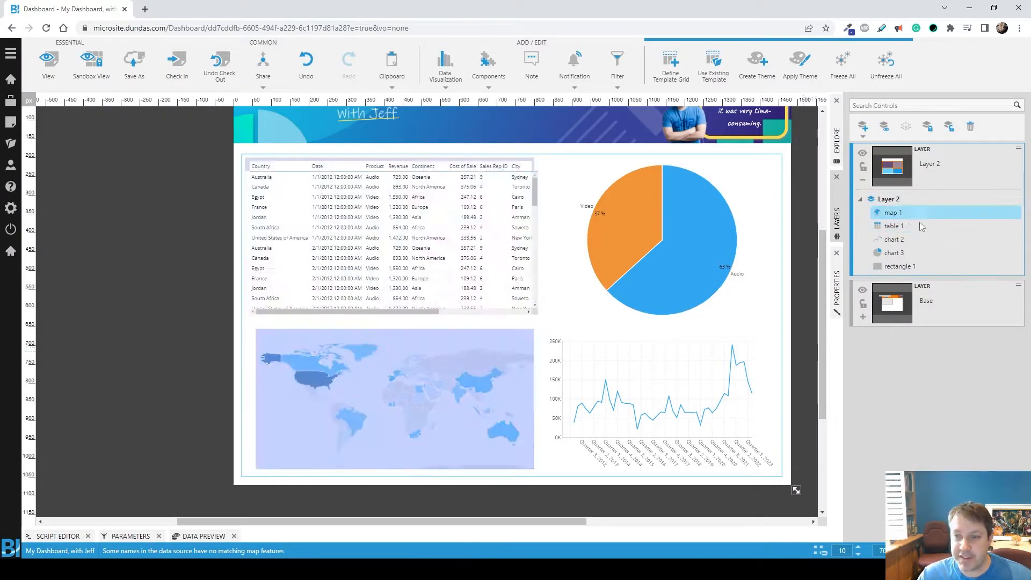
click(866, 158)
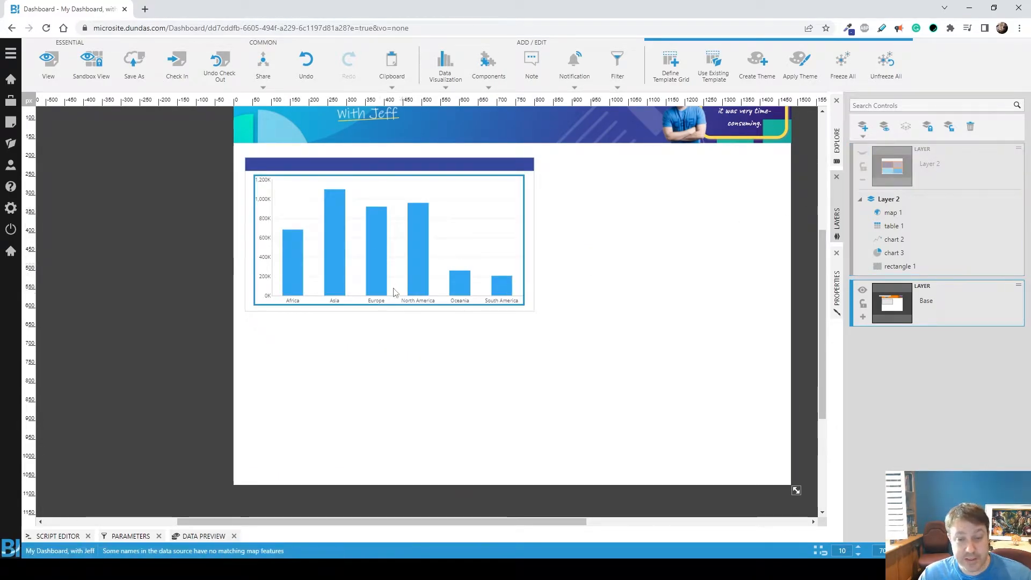
click(865, 155)
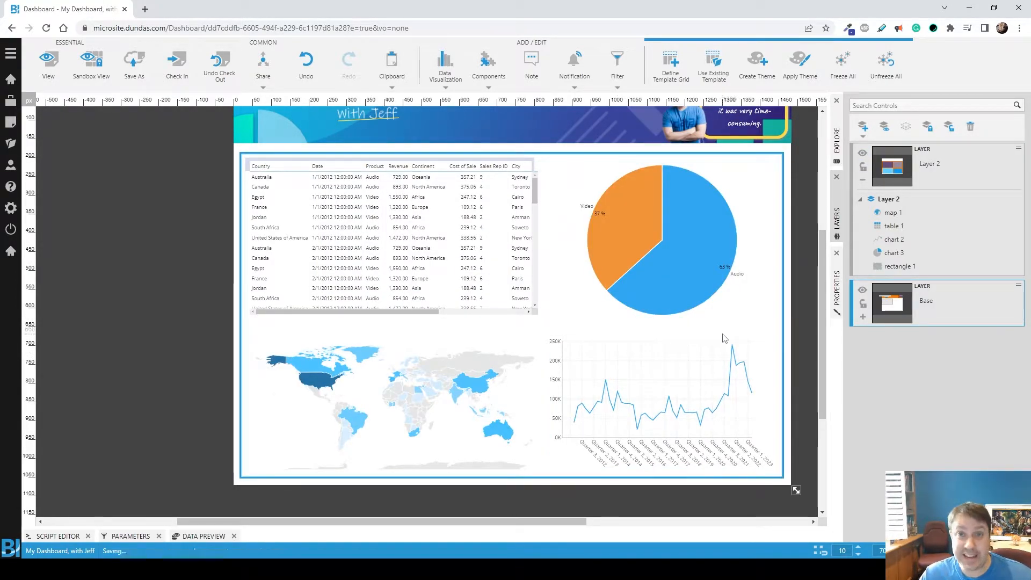
Step: Check the sales table's metric set fields and add Continent as a slicer to the product pie chart
click(437, 230)
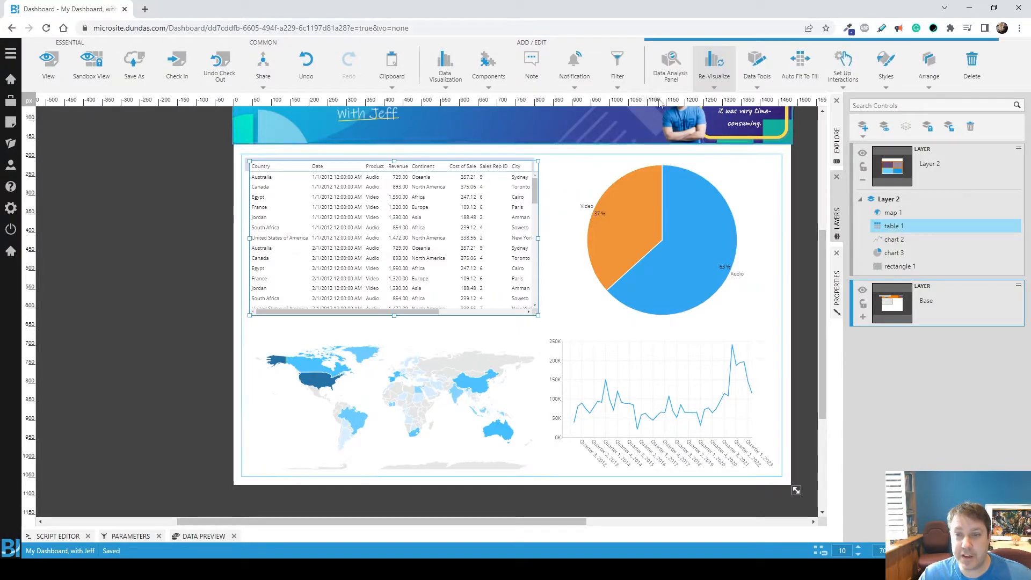
click(671, 69)
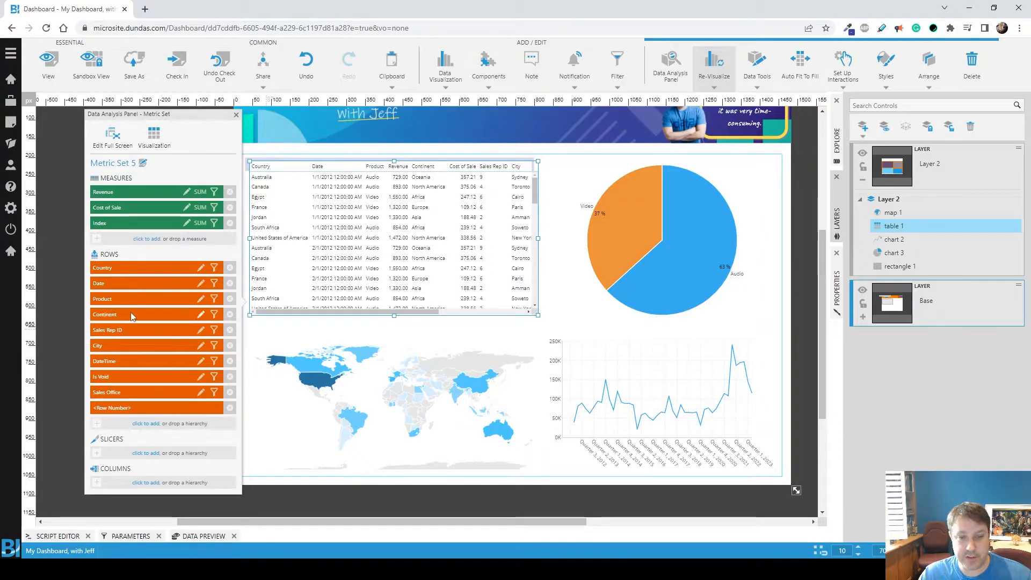
click(678, 288)
click(671, 69)
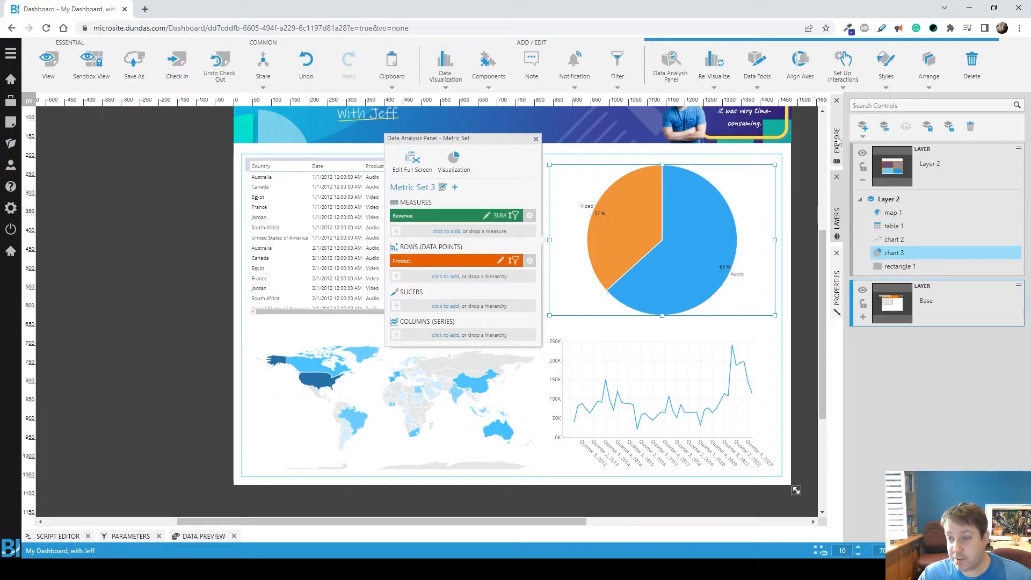
click(838, 139)
scroll(920, 343, up, 1)
click(886, 232)
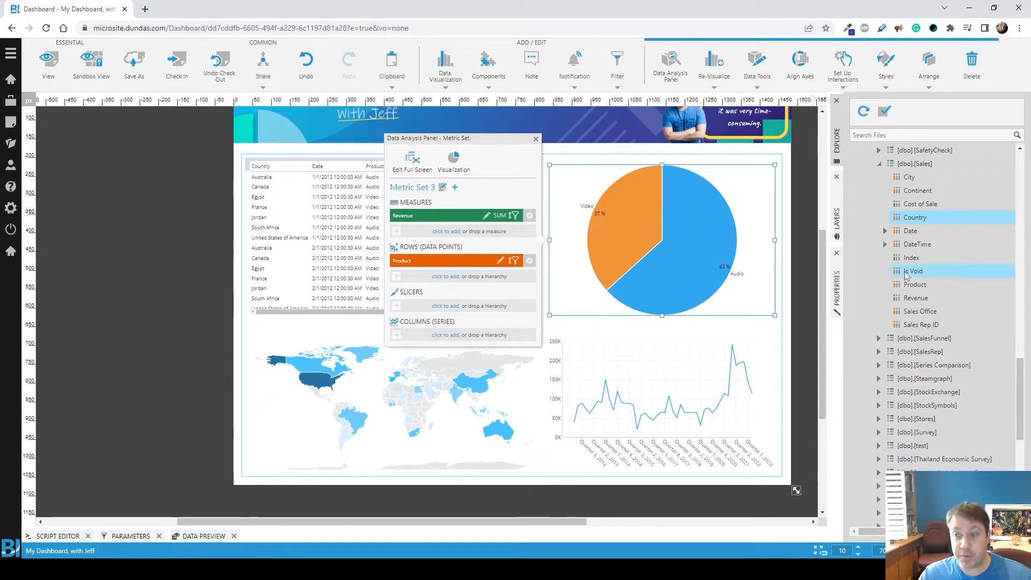
drag(917, 190, 451, 313)
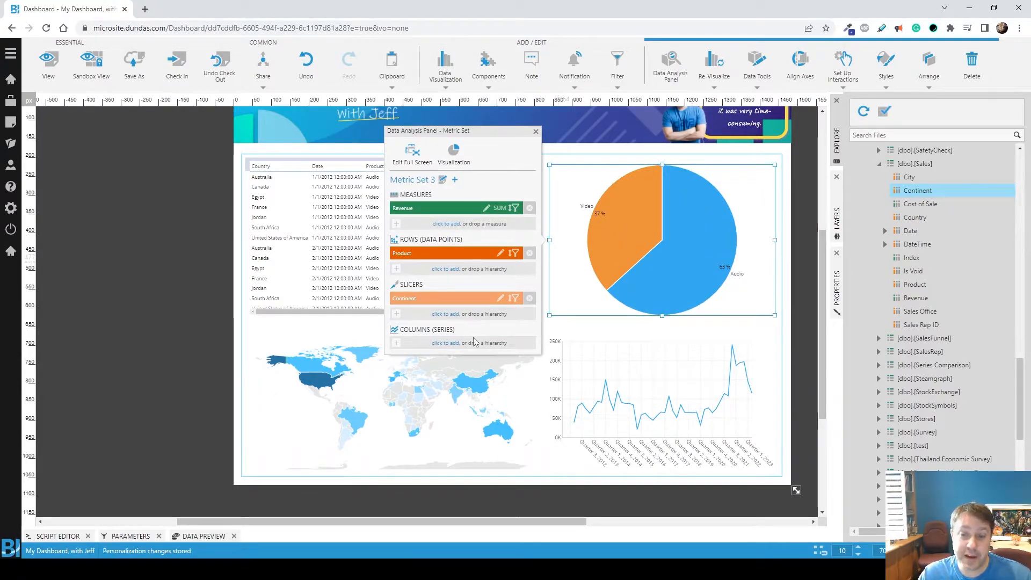
Step: Add Continent as a slicer to both the quarterly revenue line chart and the country map
click(652, 396)
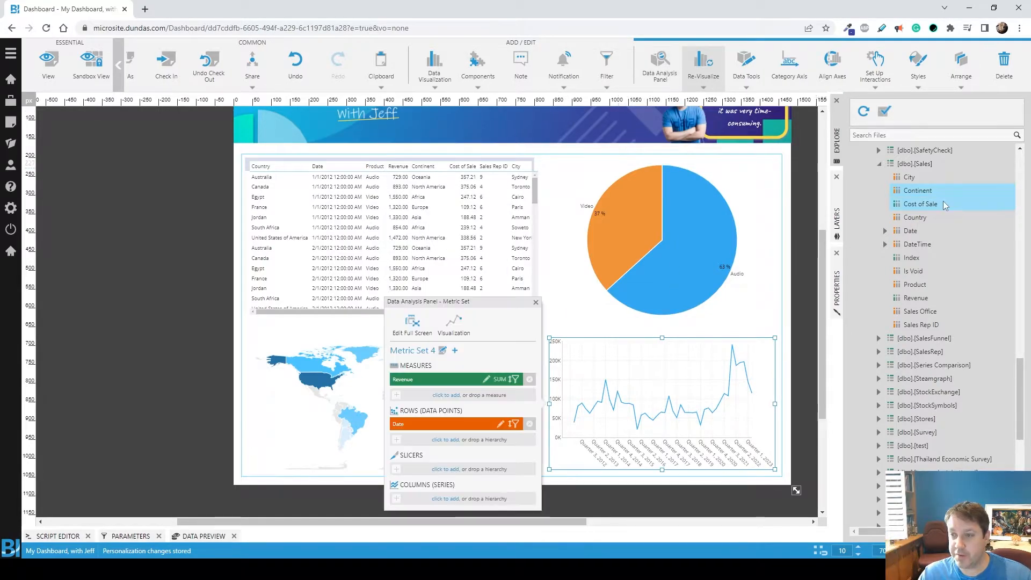
drag(892, 195, 427, 469)
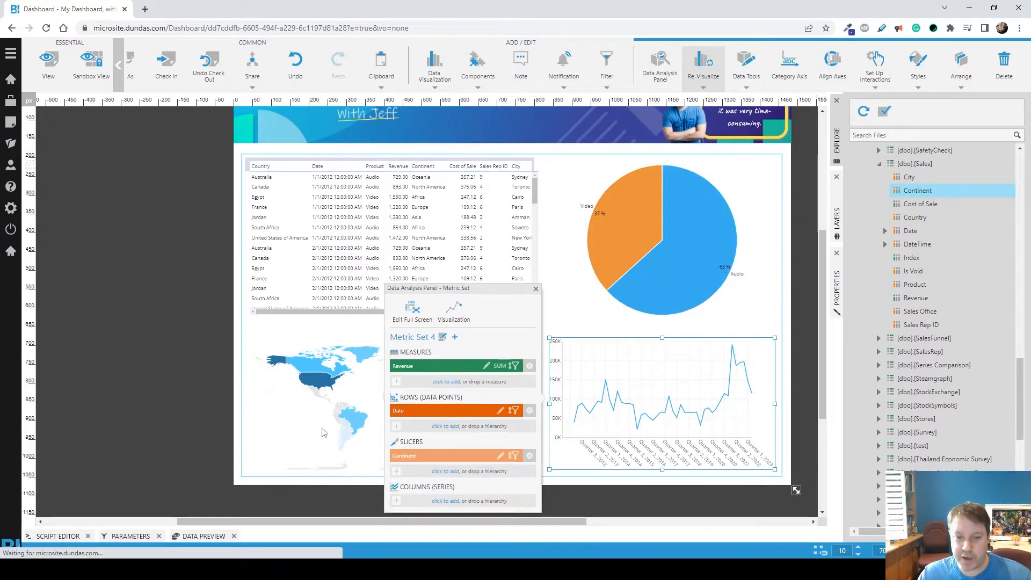
click(316, 389)
click(316, 389)
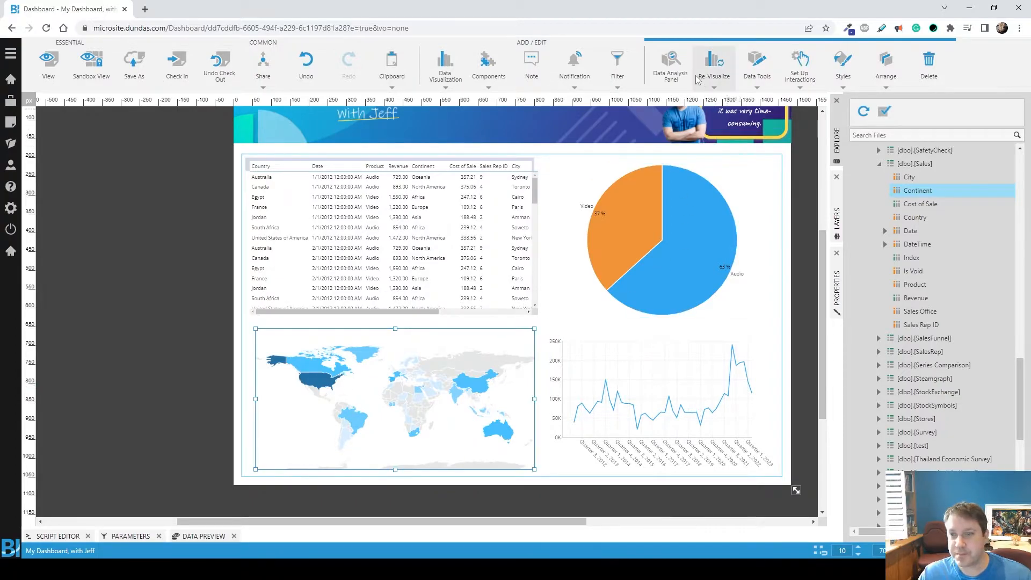
click(671, 75)
drag(916, 191, 156, 466)
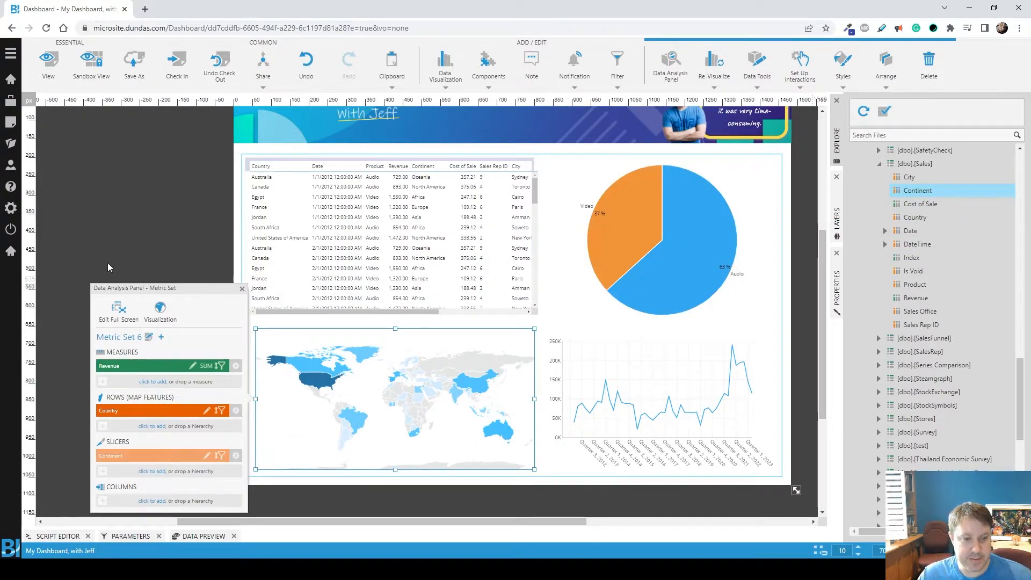
click(130, 245)
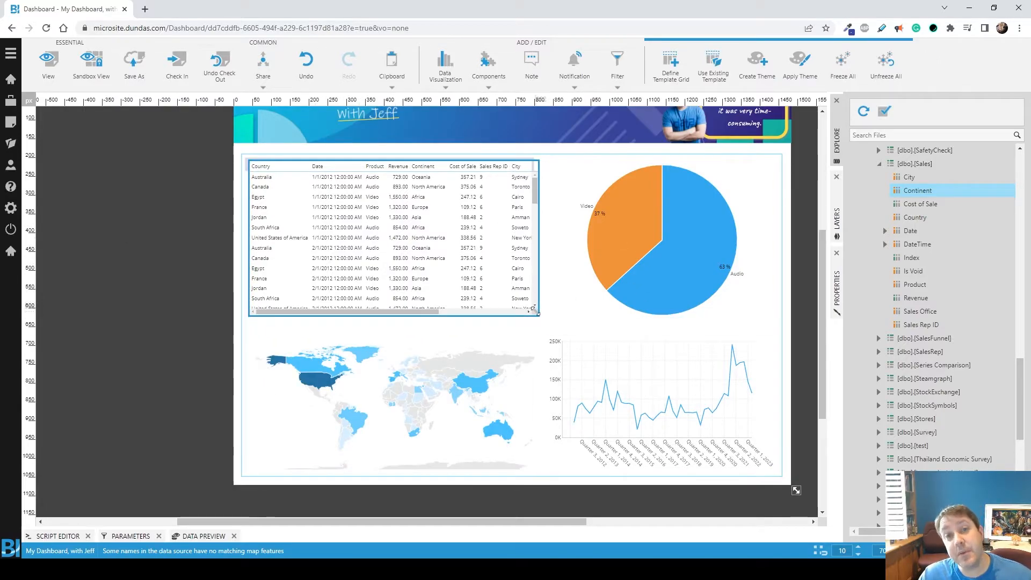
Step: Hide Layer 2 and start a filter interaction on the continent bar chart with Revenue Series as its bound visual
click(837, 220)
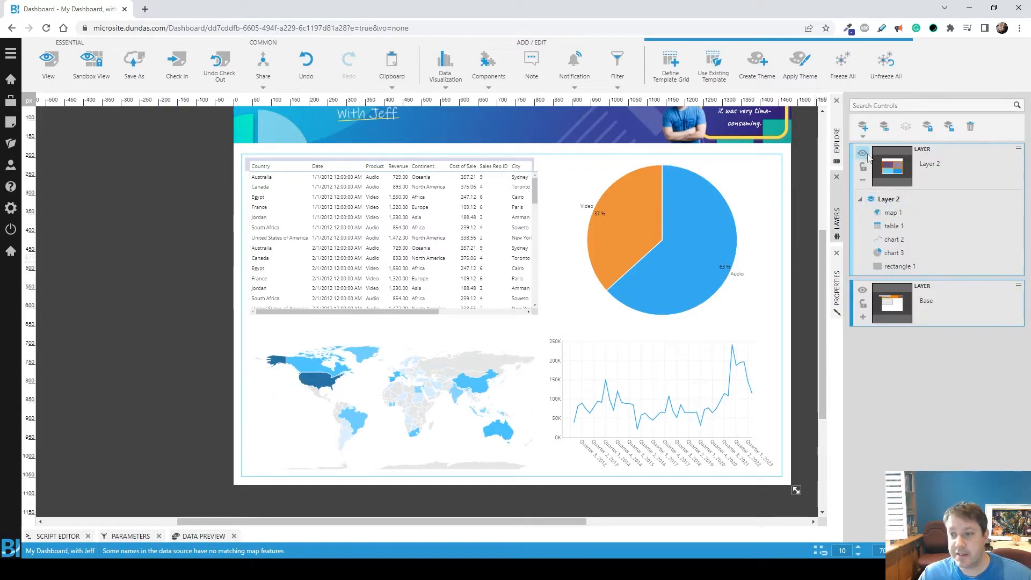
click(863, 154)
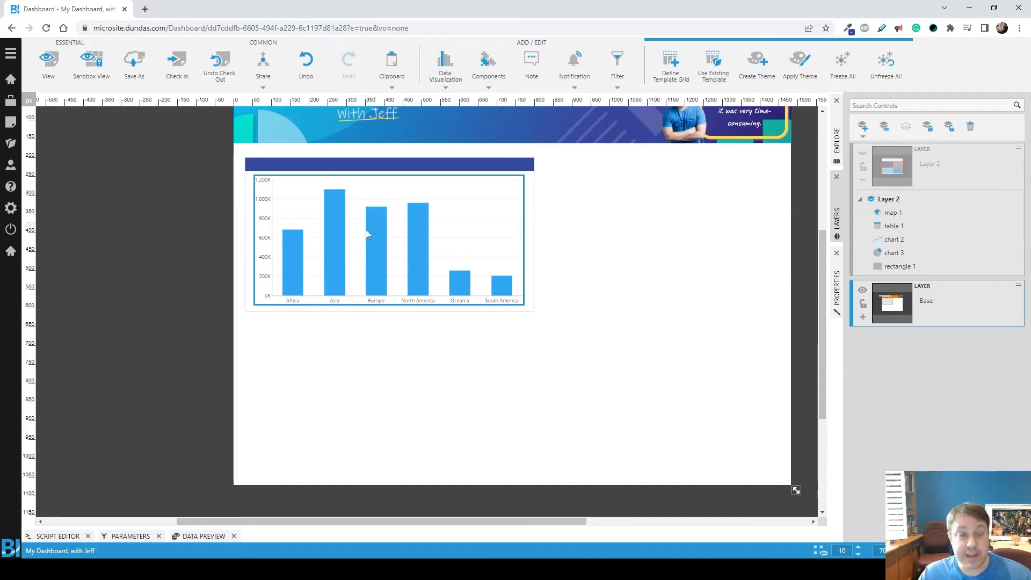
click(400, 266)
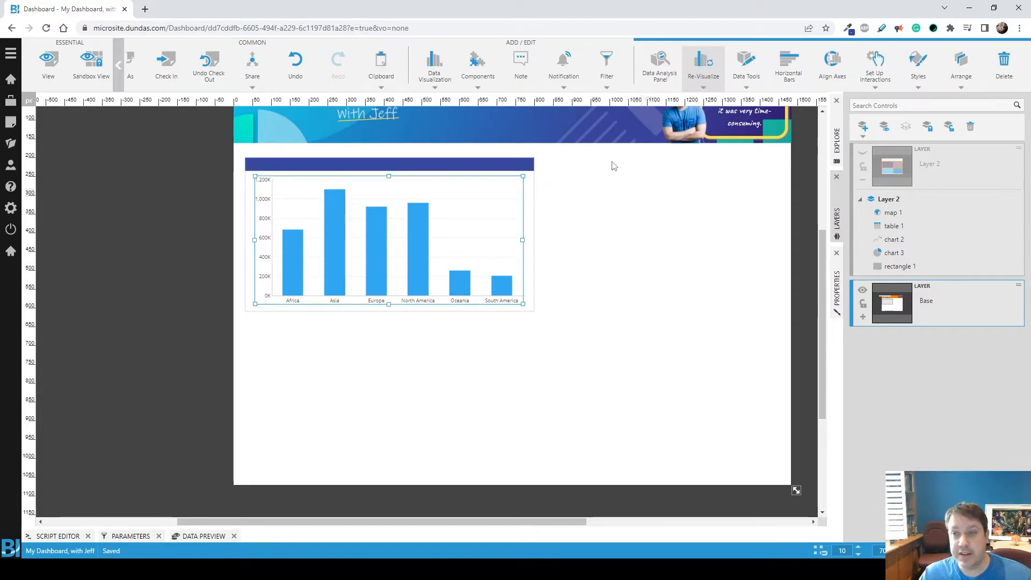
click(752, 68)
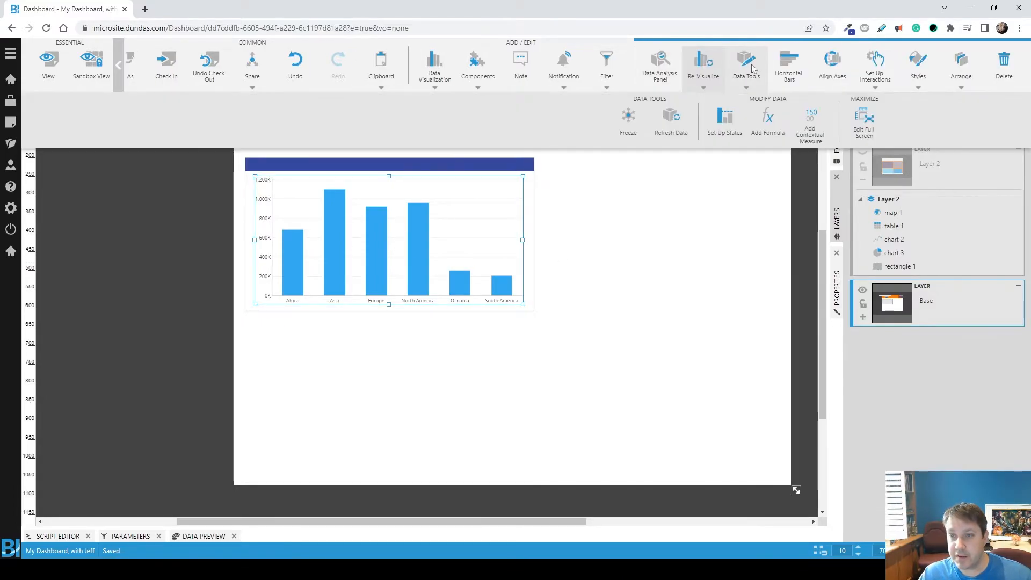
click(876, 64)
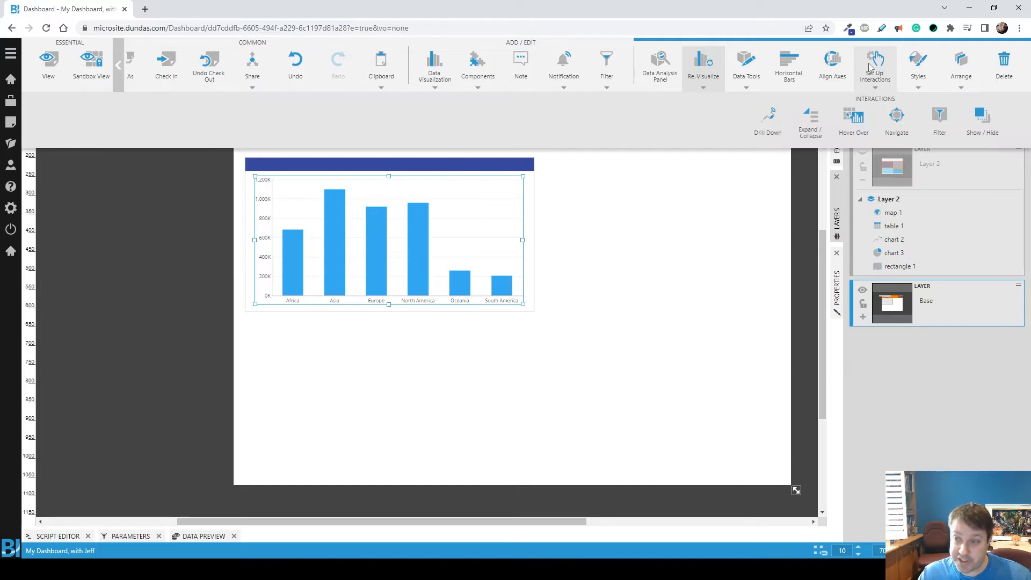
click(939, 124)
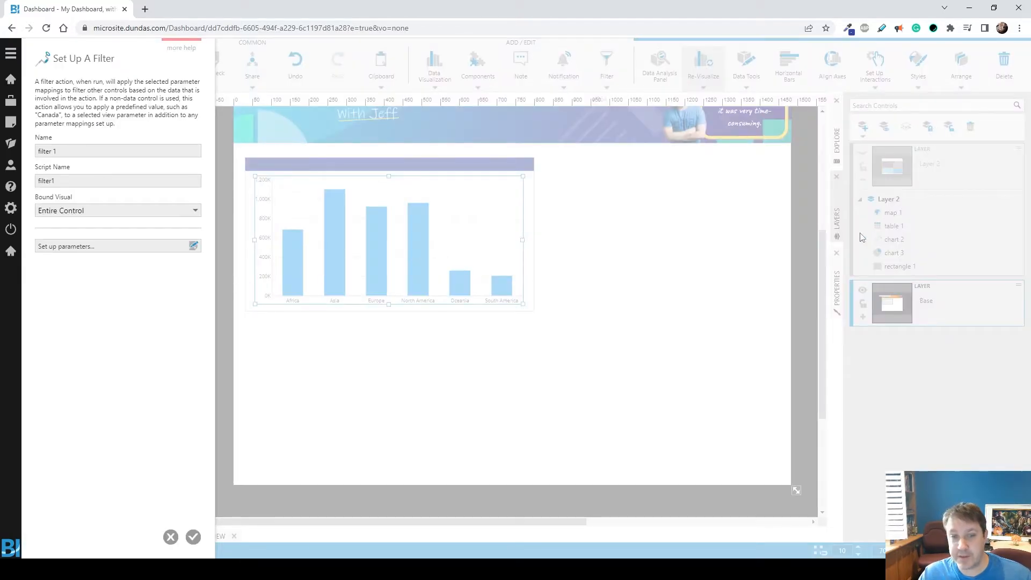
click(81, 213)
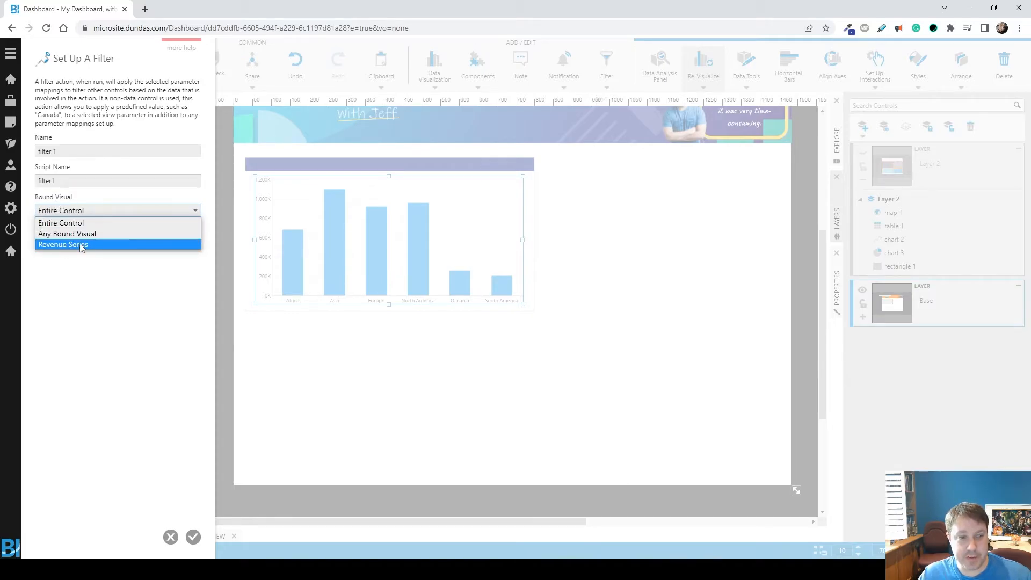
click(64, 245)
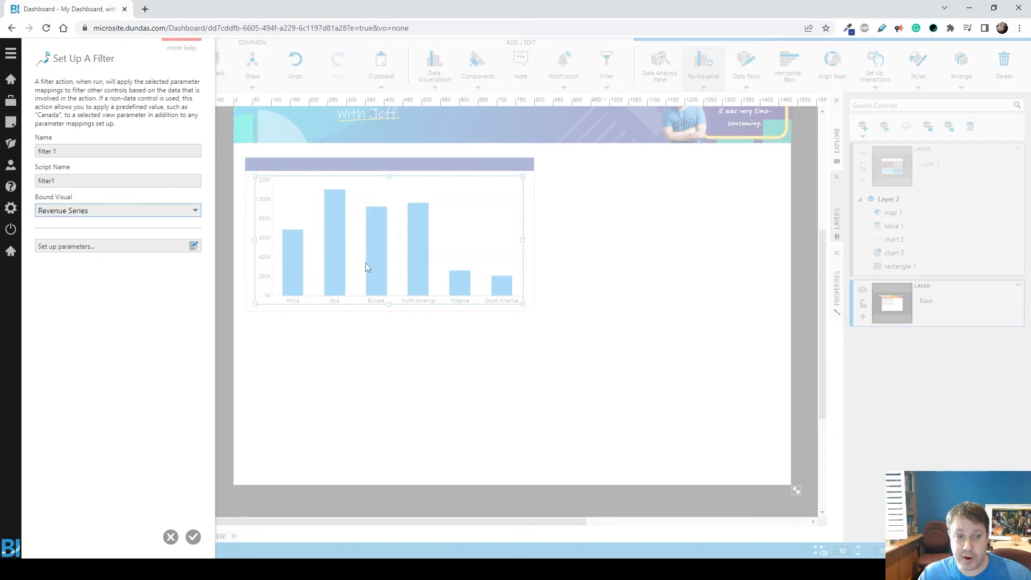
Step: Review the filter's mapping from Continent (Filter Value) to the generated filter 1 view parameter and apply the interaction
click(65, 247)
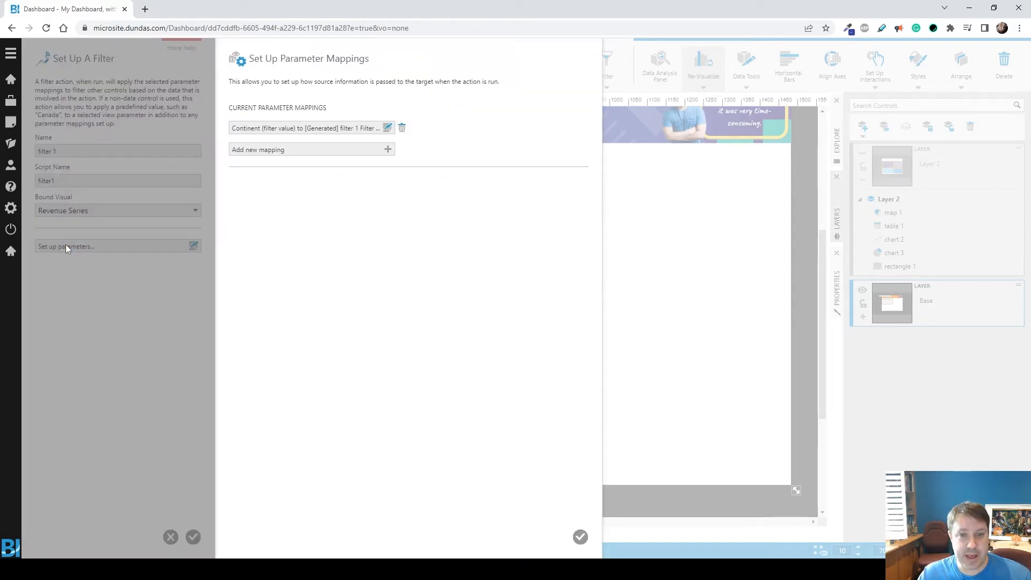
click(274, 133)
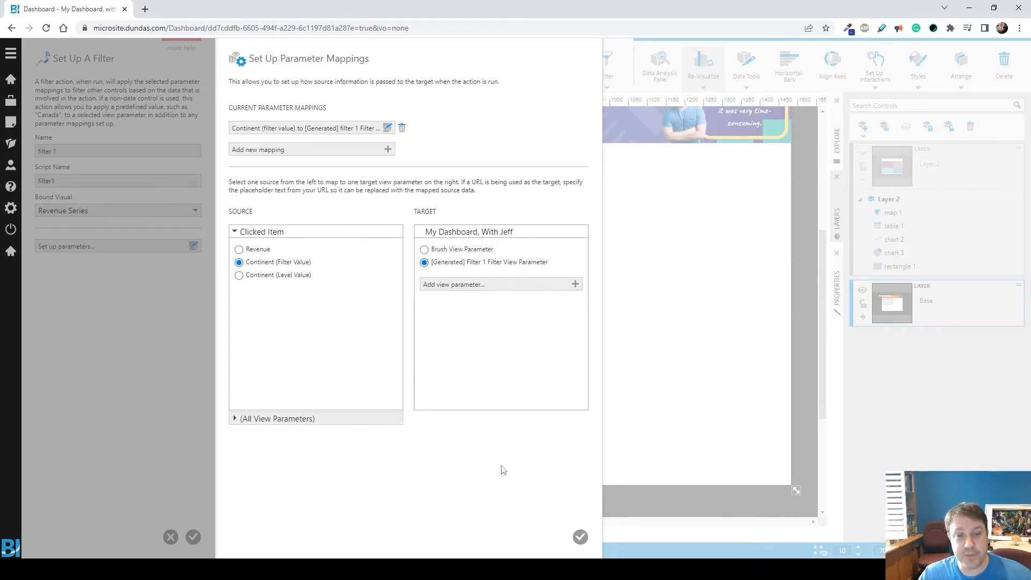
click(580, 537)
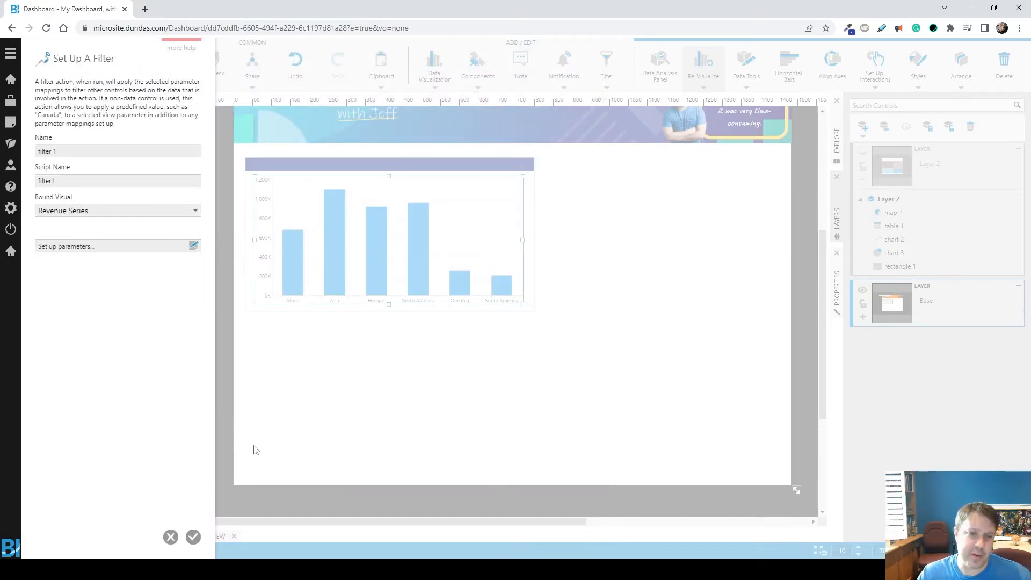
click(196, 537)
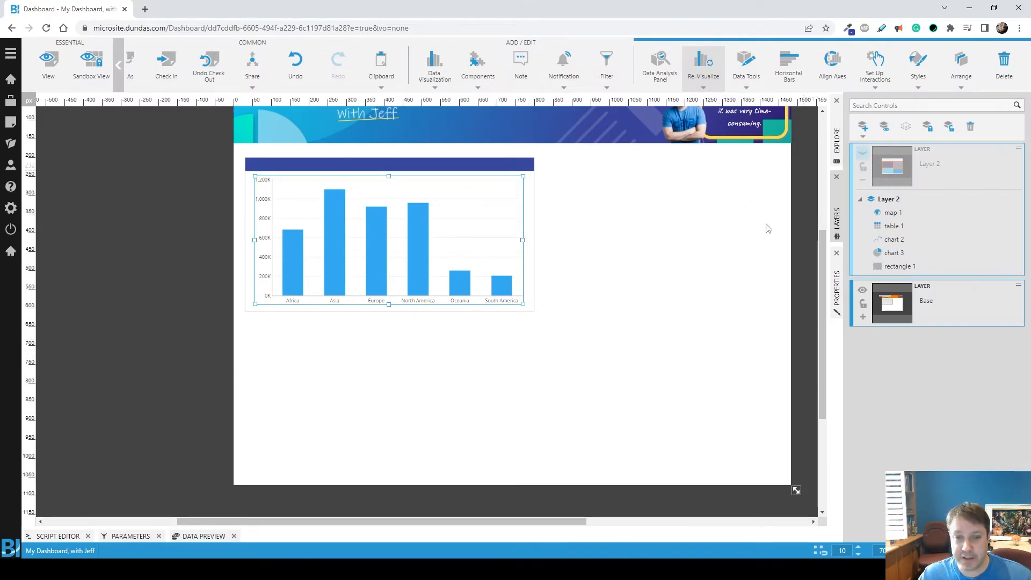
Step: Examine which chart, table and map hierarchies the generated filter 1 view parameter is connected to
click(131, 536)
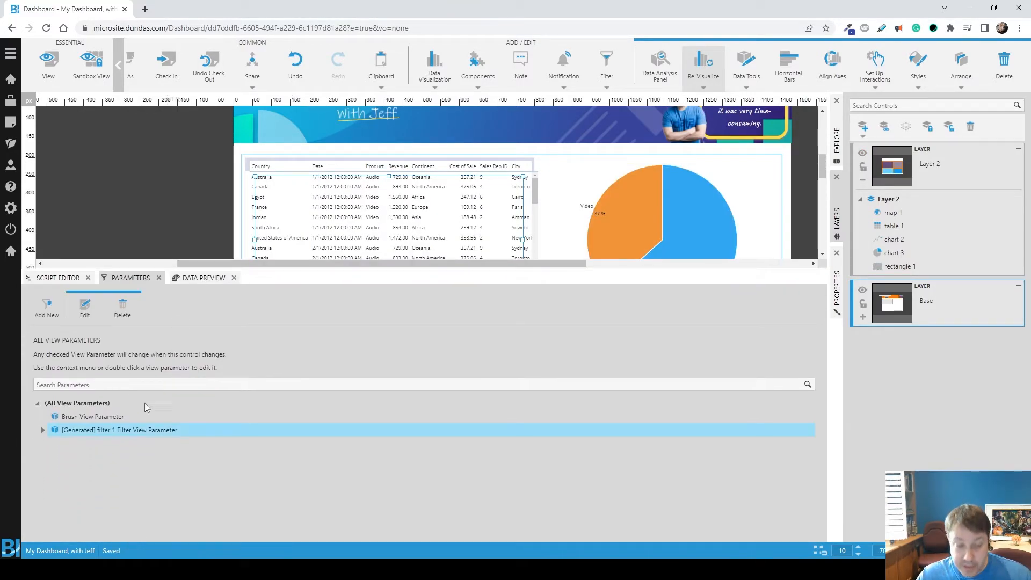
click(85, 310)
scroll(311, 396, down, 3)
scroll(138, 383, up, 2)
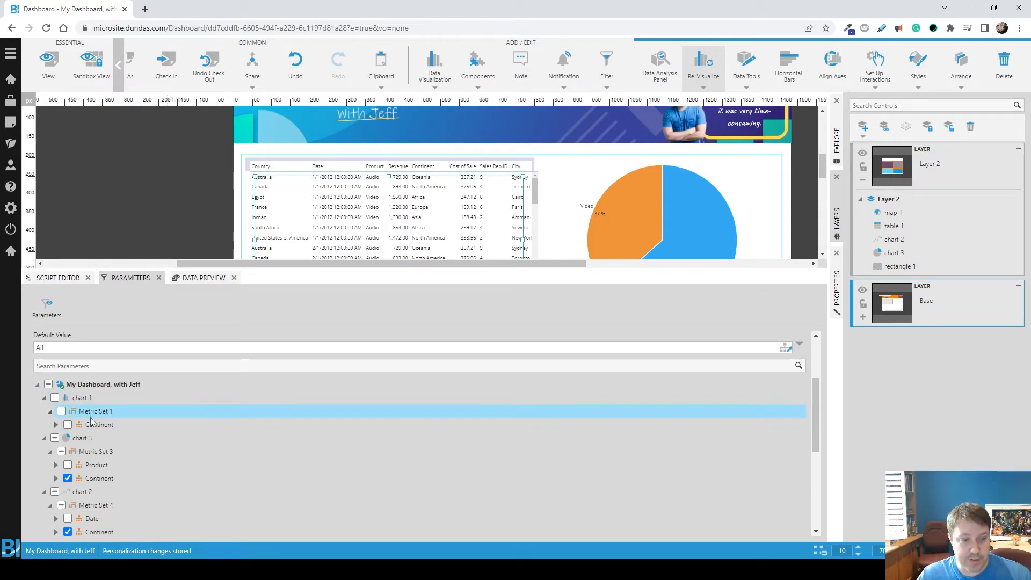
scroll(91, 423, down, 3)
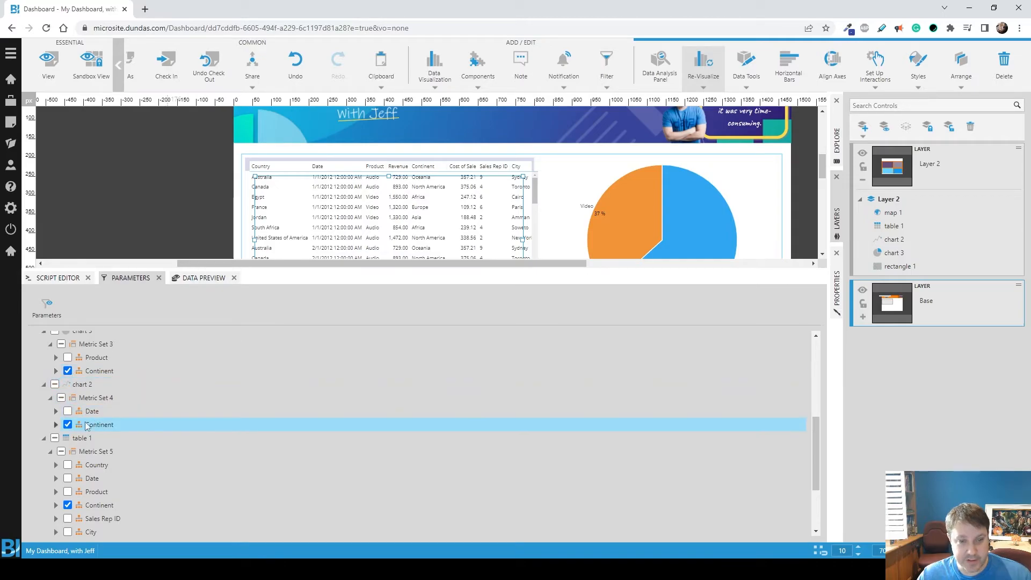
scroll(91, 425, down, 3)
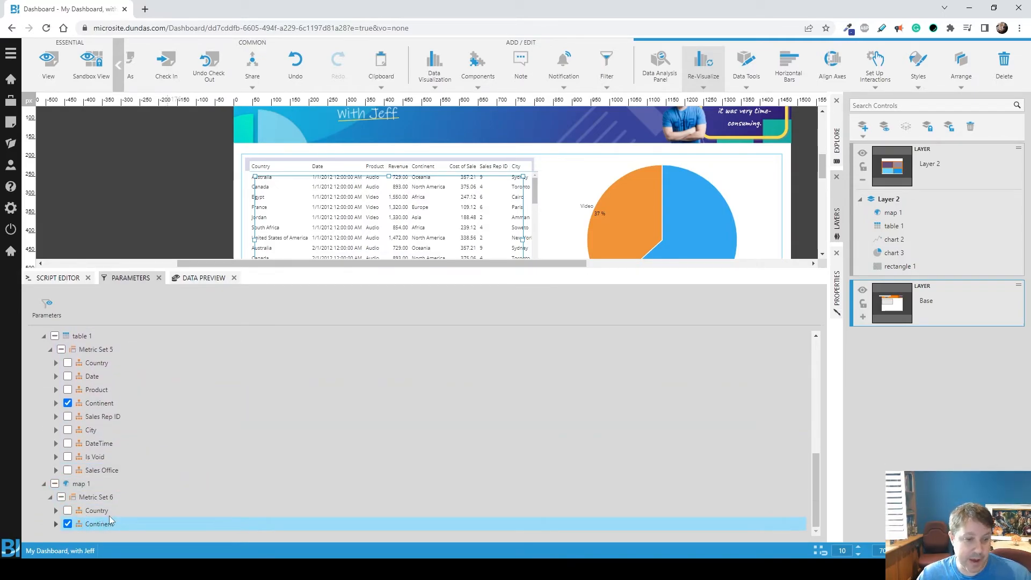
click(49, 310)
click(127, 278)
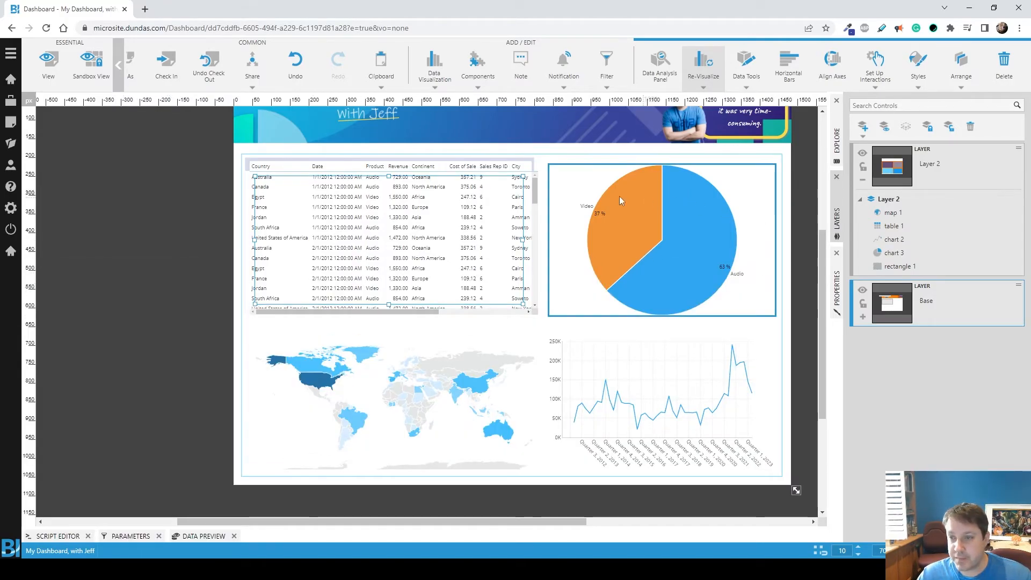
Step: Hide Layer 2 and add a Show / Hide action to the continent bar chart's Click actions that shows Layer 2
click(863, 154)
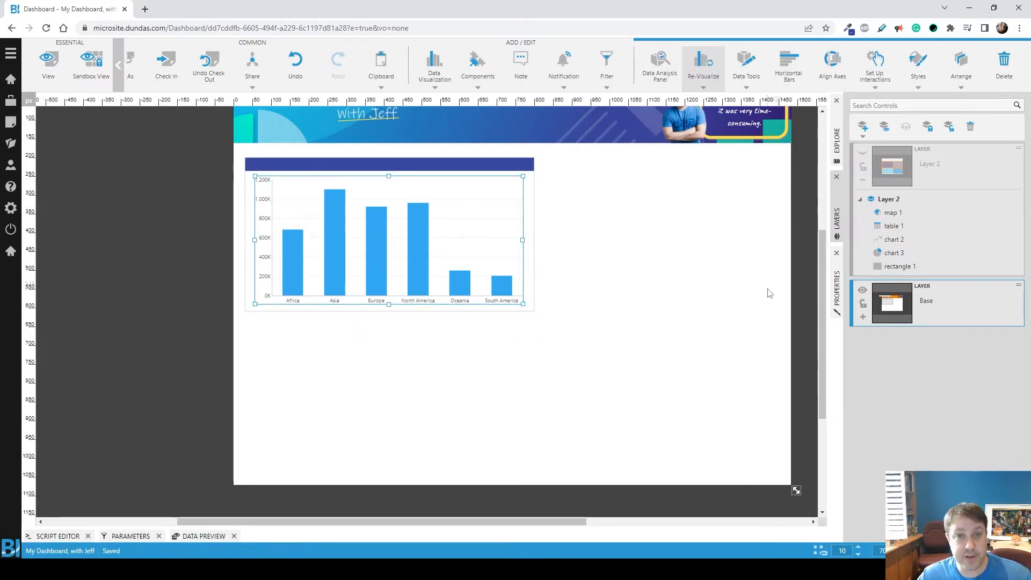
click(837, 290)
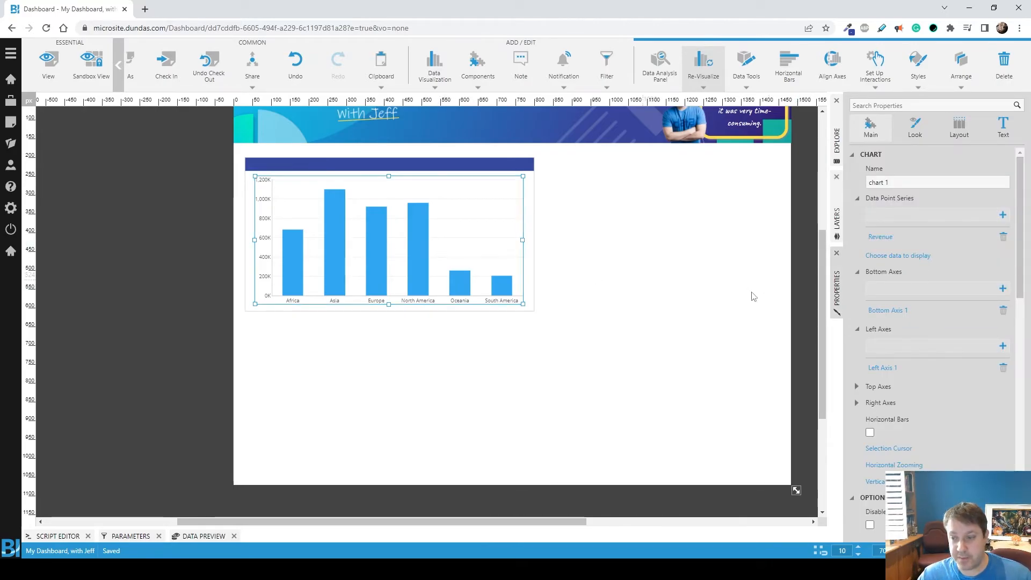
scroll(922, 283, down, 4)
scroll(940, 363, down, 5)
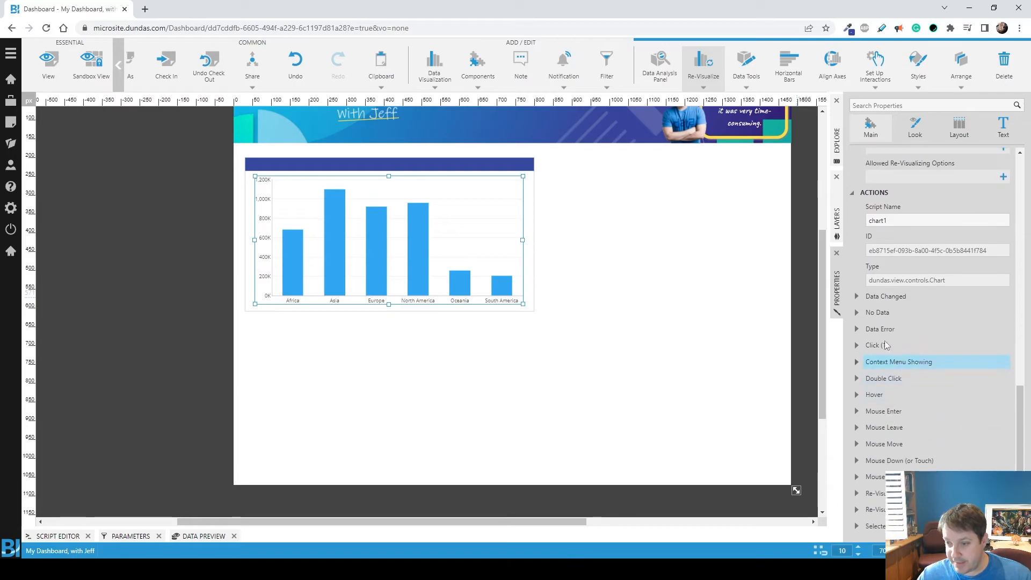
click(856, 345)
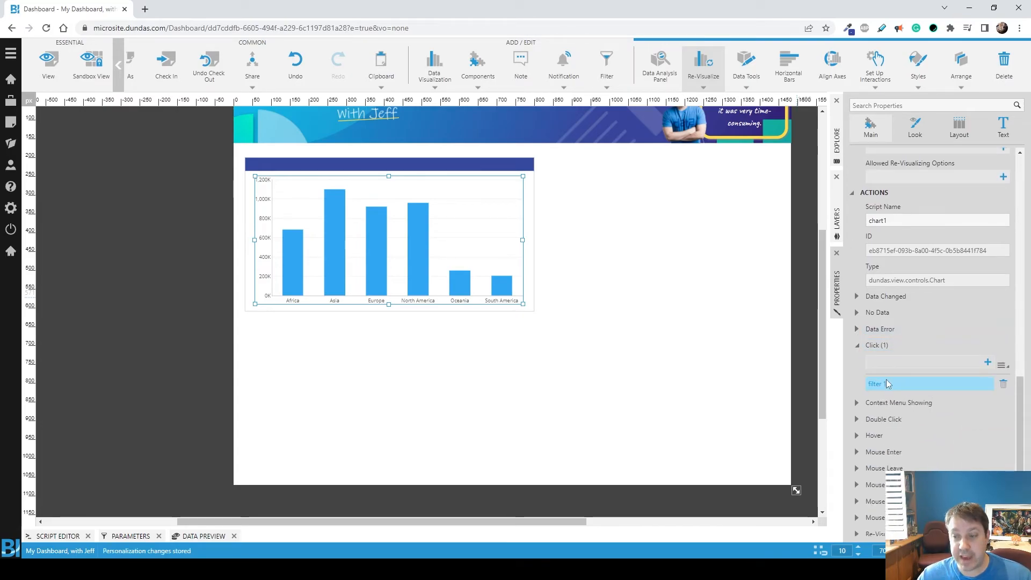
click(1001, 364)
click(964, 405)
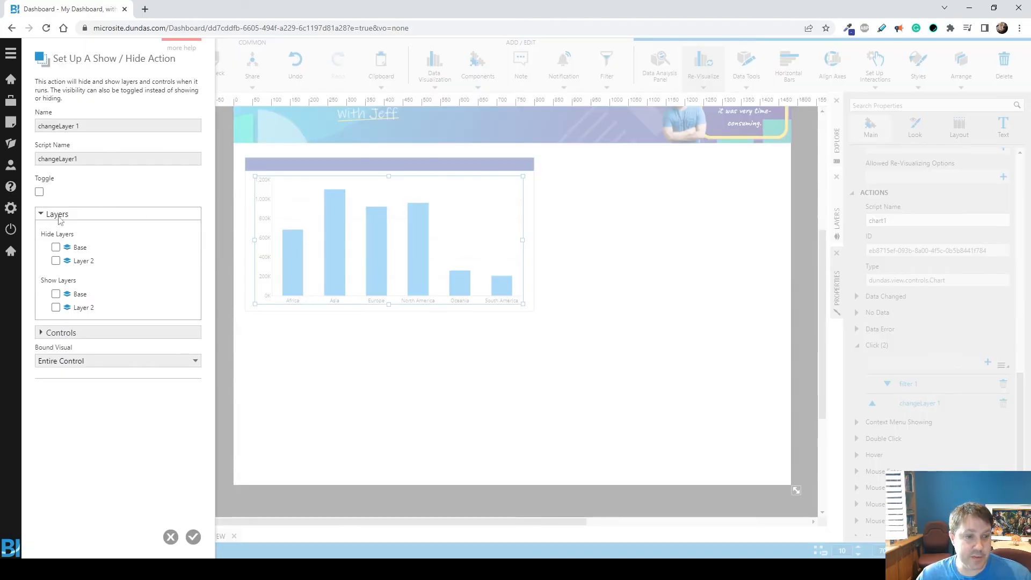
click(56, 308)
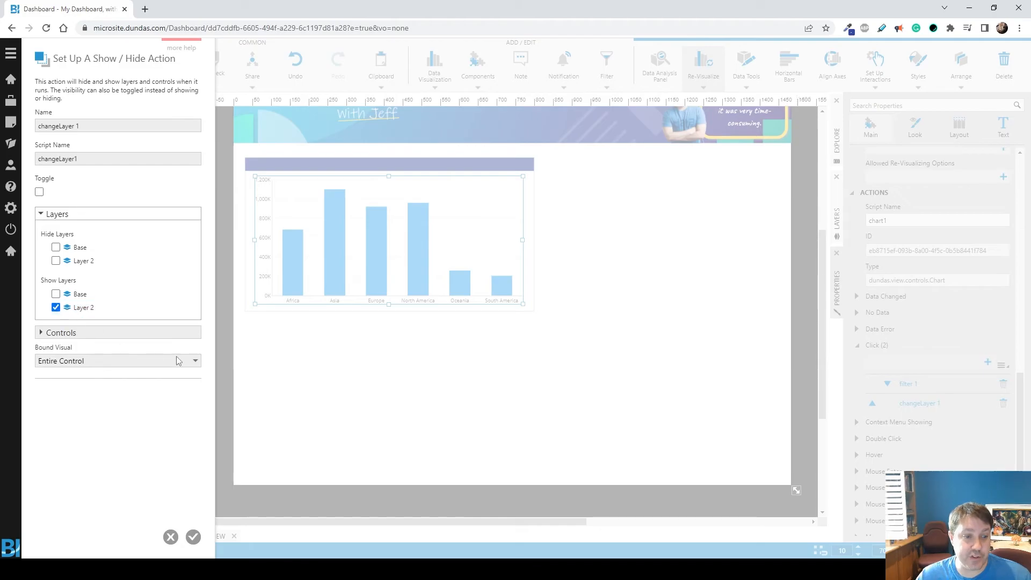
click(193, 538)
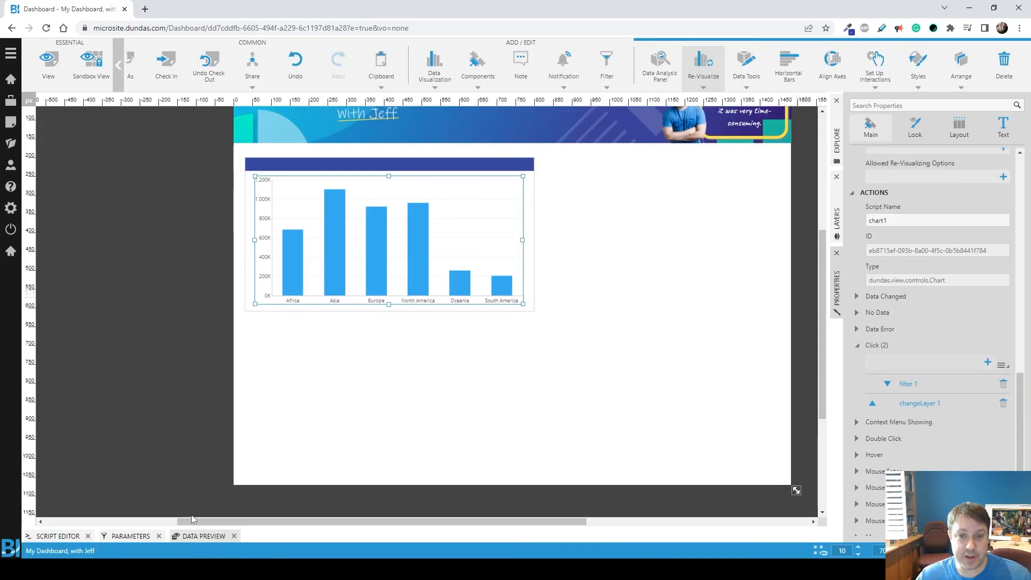
Step: Open the dashboard in sandbox view and test the interactions by choosing the Europe bar and viewing the filtered visualizations
click(94, 69)
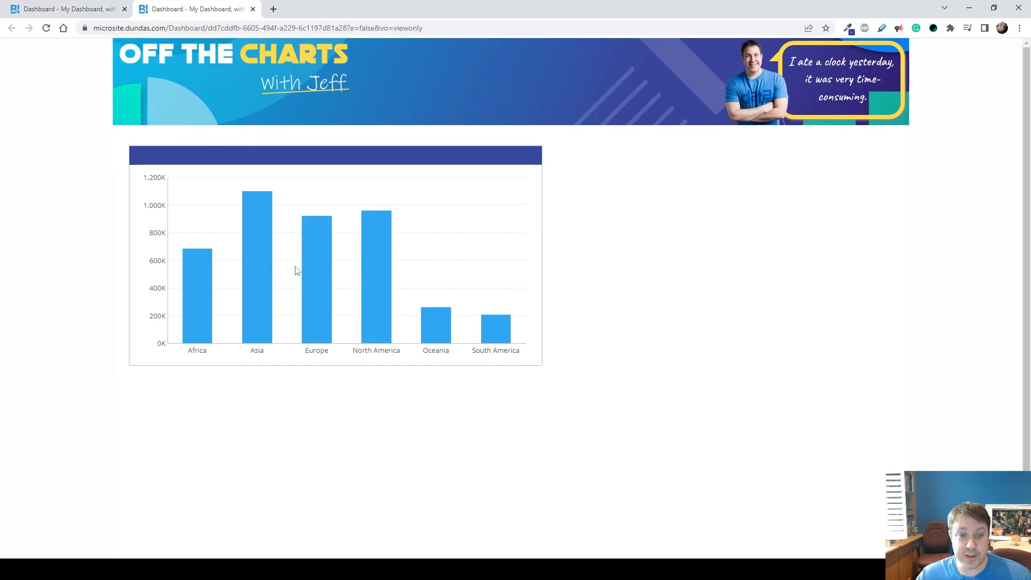
click(308, 250)
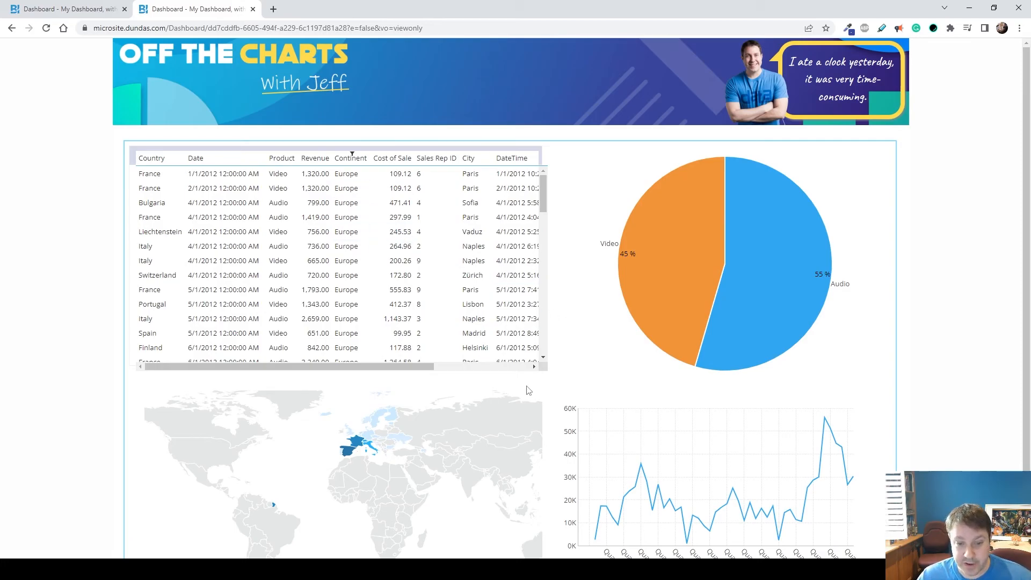
scroll(913, 322, down, 1)
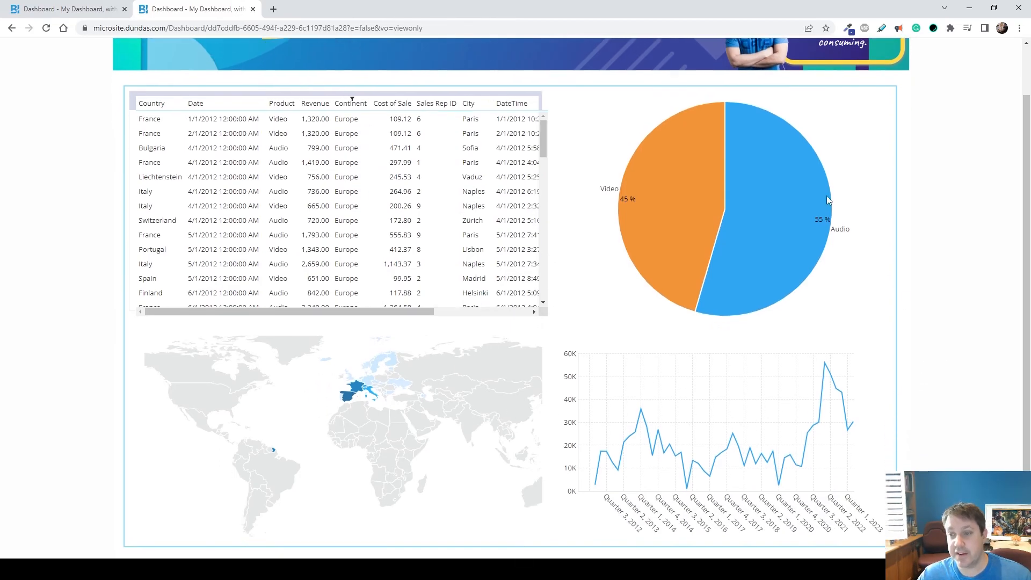
scroll(908, 349, up, 1)
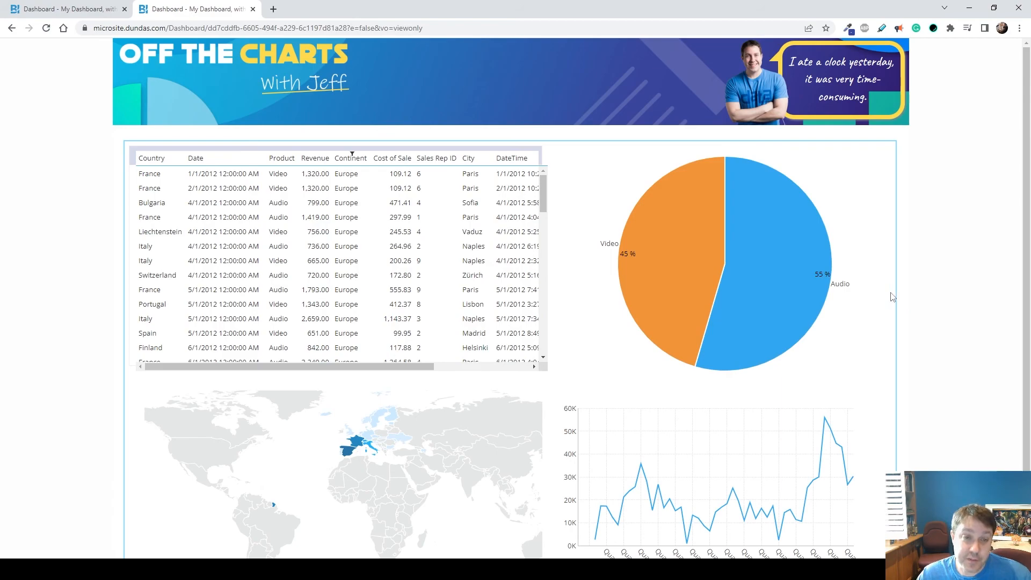